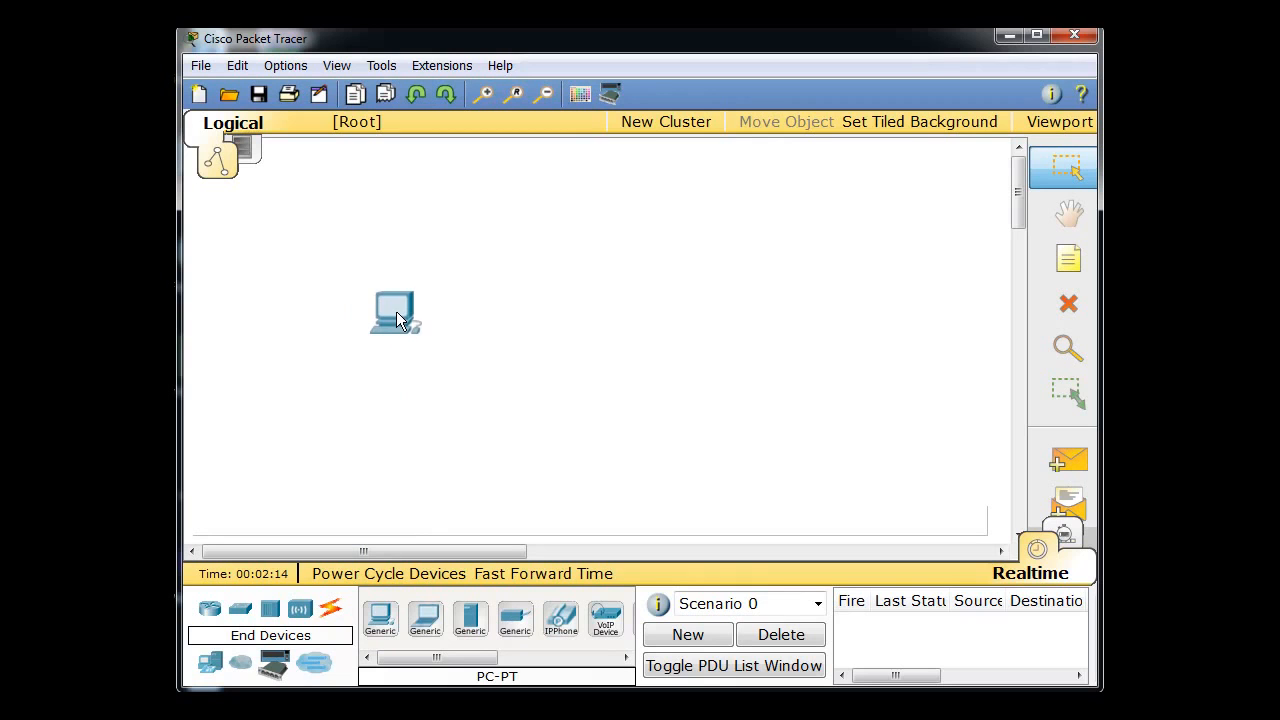
- Place a 2960 switch to the right of the PC and a generic server to the right of the switch
{"action": "left_click", "coordinate": [240, 612]}
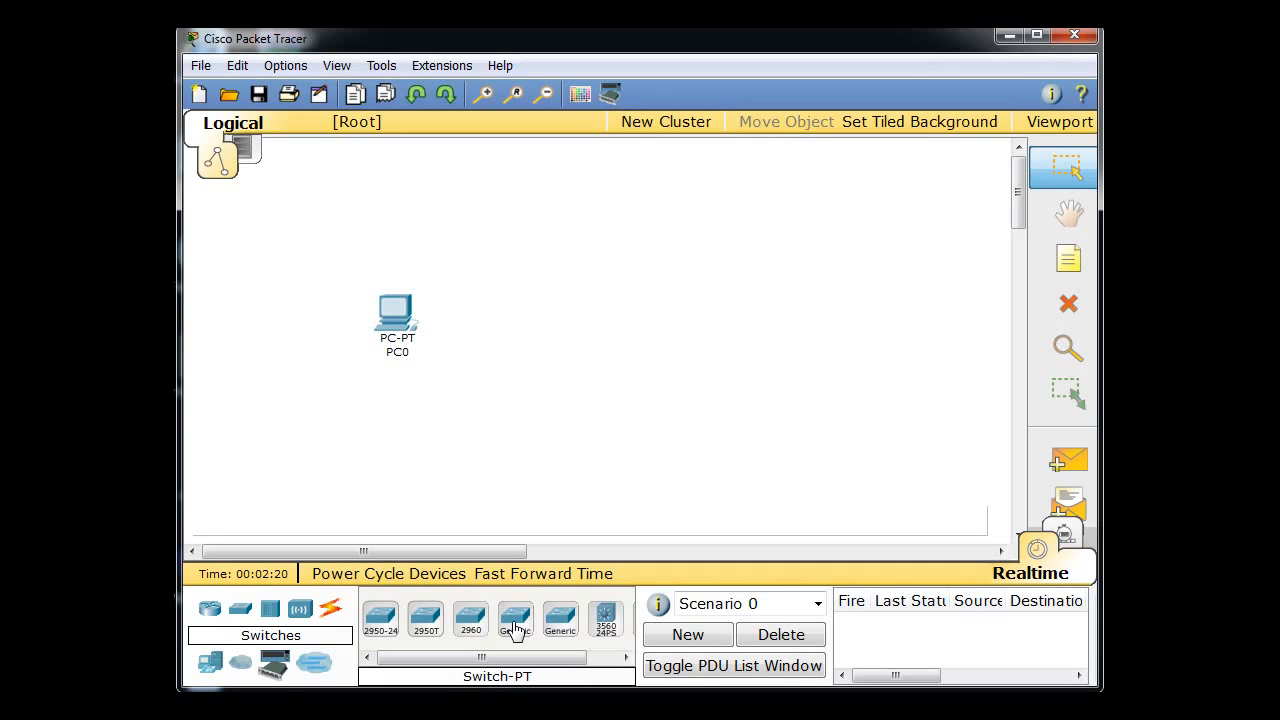
{"action": "left_click", "coordinate": [470, 622]}
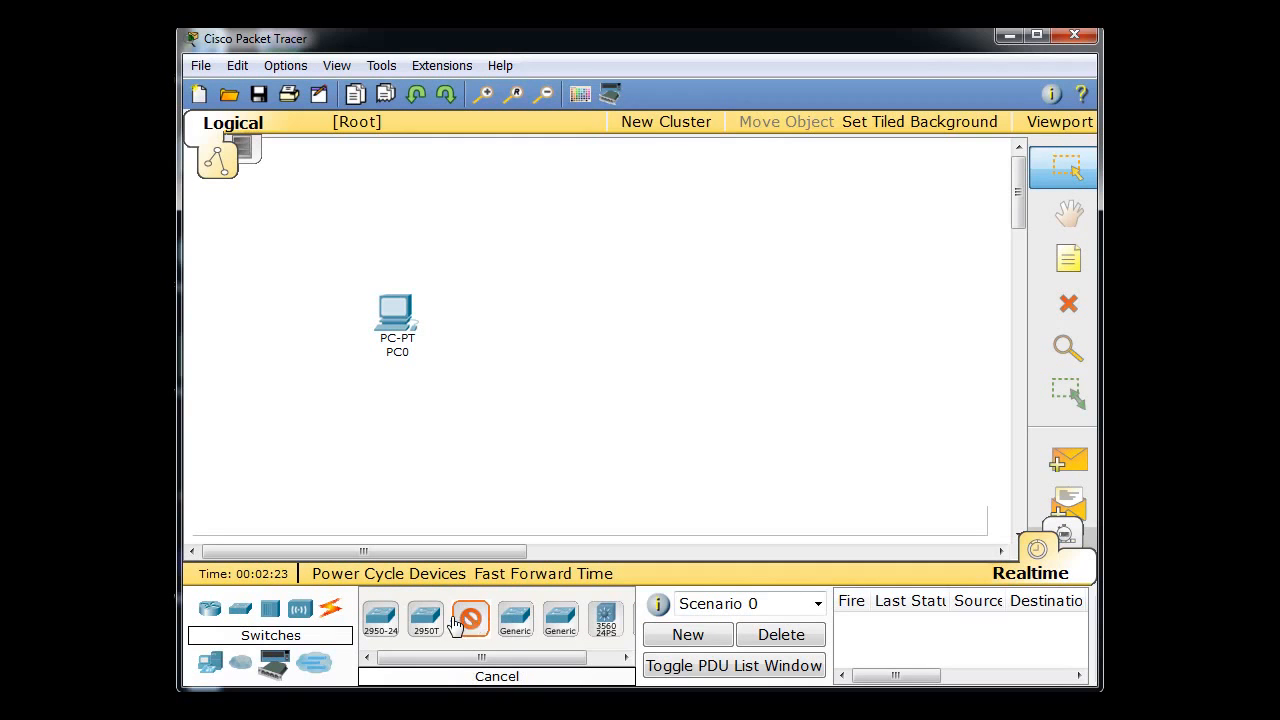
{"action": "left_click", "coordinate": [535, 341]}
{"action": "left_click_drag", "start_coordinate": [541, 344], "coordinate": [545, 315]}
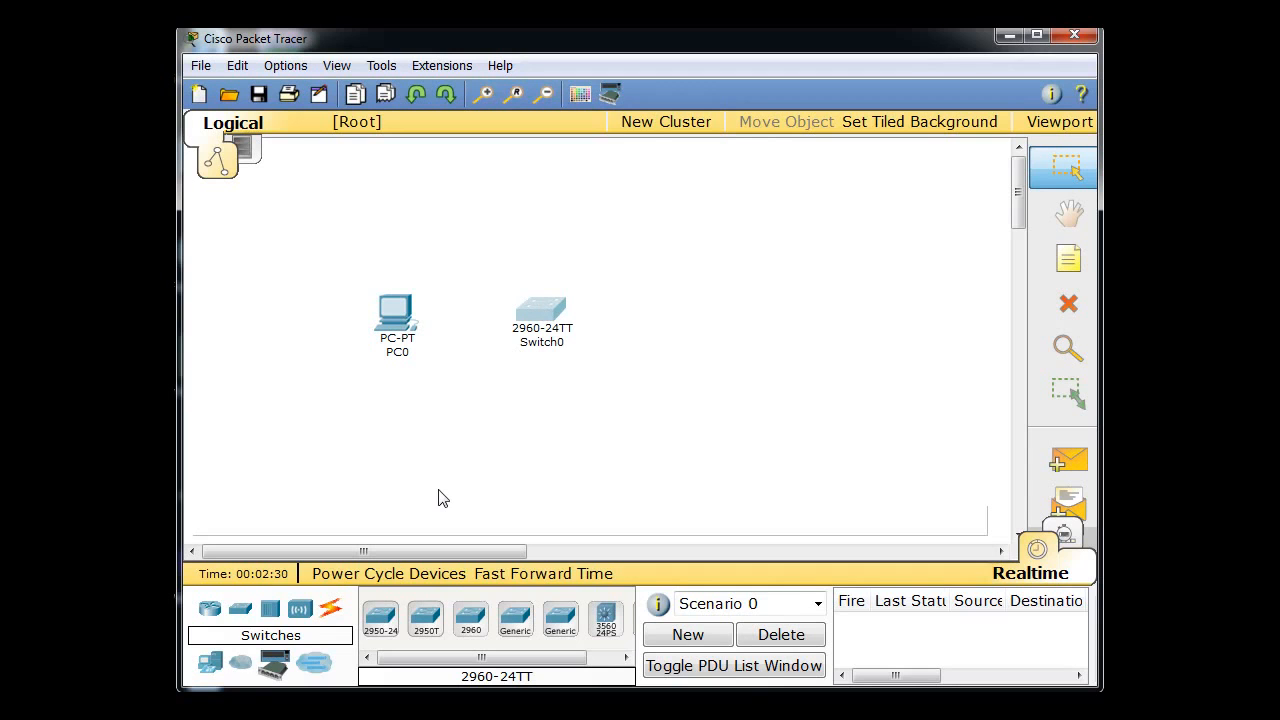
{"action": "left_click", "coordinate": [210, 665]}
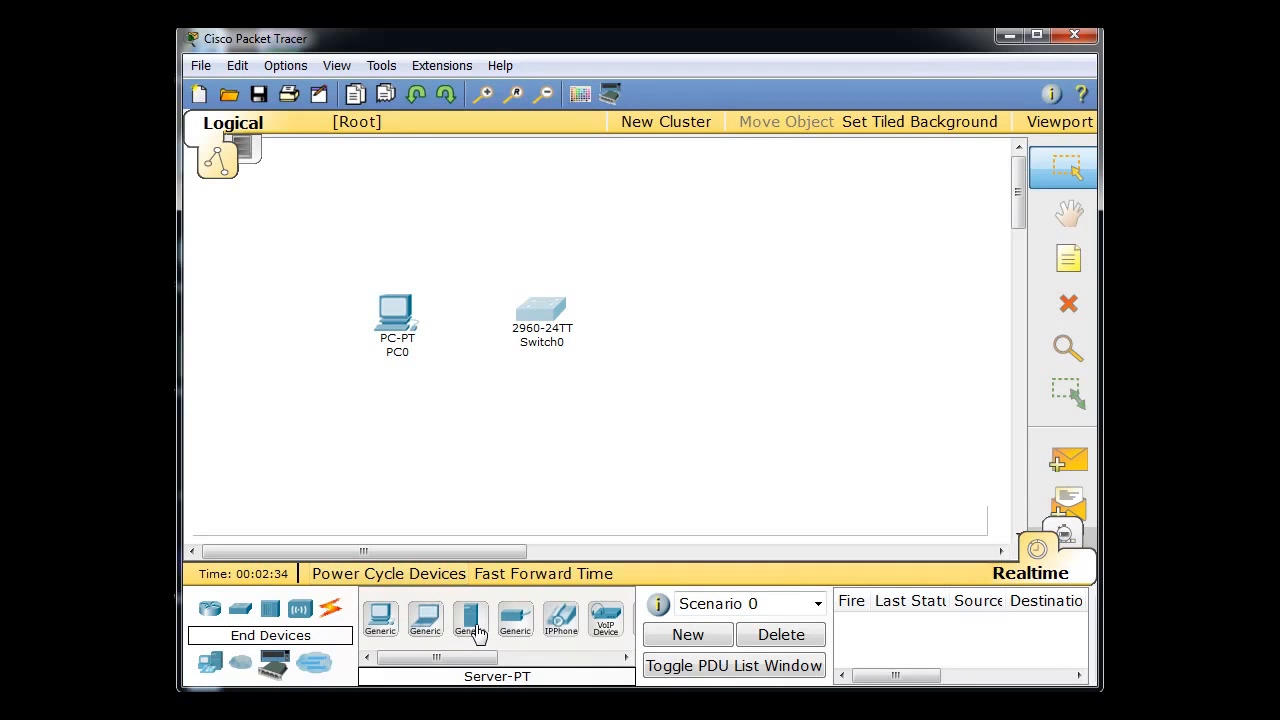
{"action": "left_click_drag", "start_coordinate": [472, 634], "coordinate": [682, 286]}
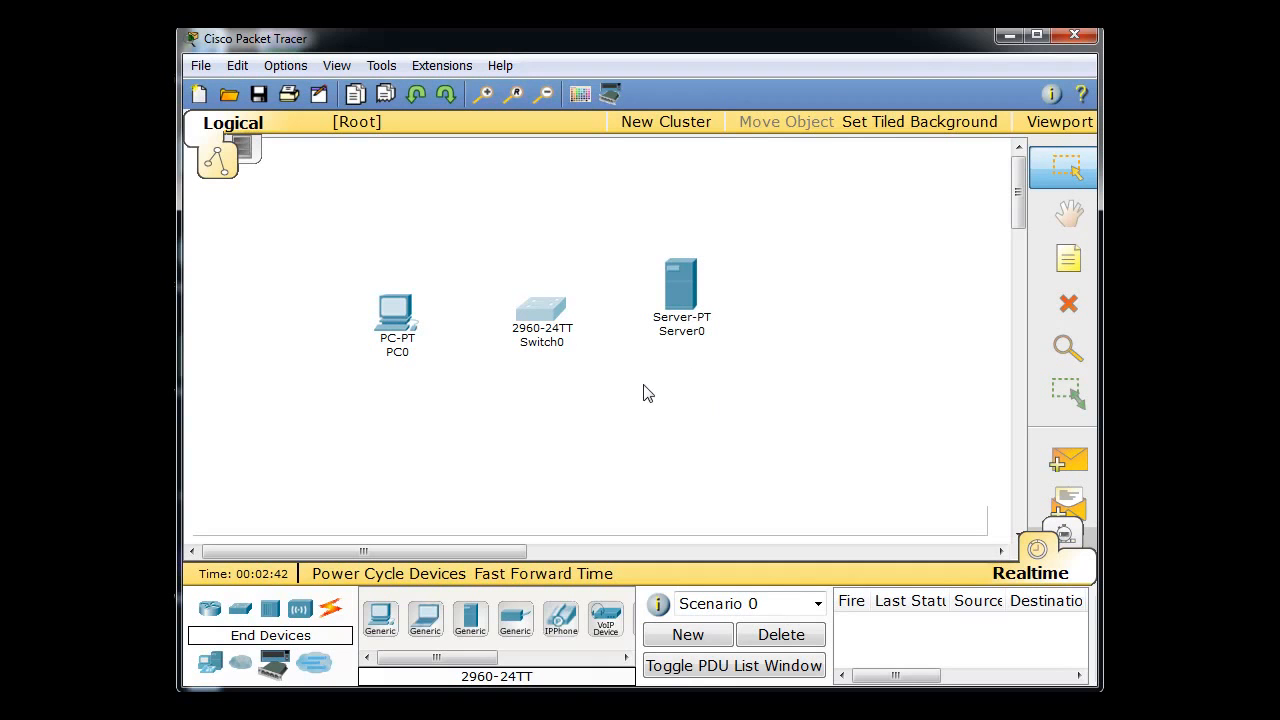
- Connect the PC to port FastEthernet0/1 of the switch with a copper straight-through cable
{"action": "mouse_move", "coordinate": [390, 312]}
{"action": "mouse_move", "coordinate": [557, 302]}
{"action": "left_click", "coordinate": [336, 610]}
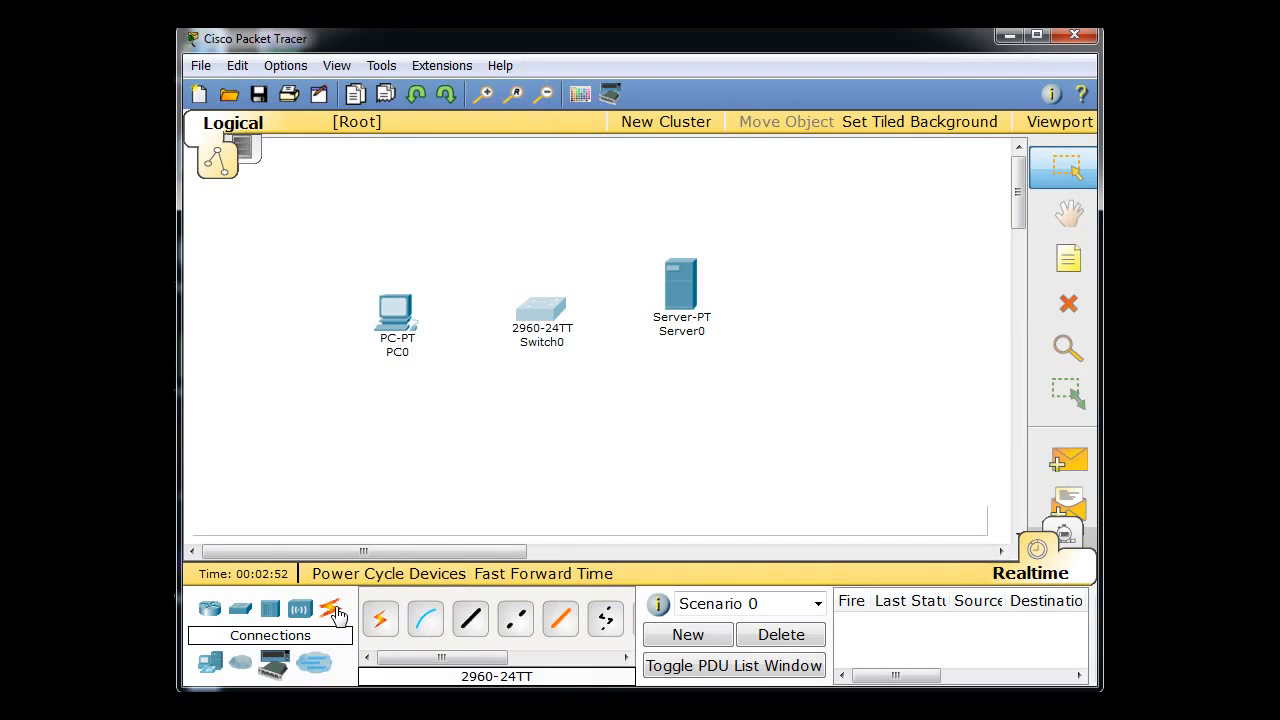
{"action": "left_click", "coordinate": [469, 624]}
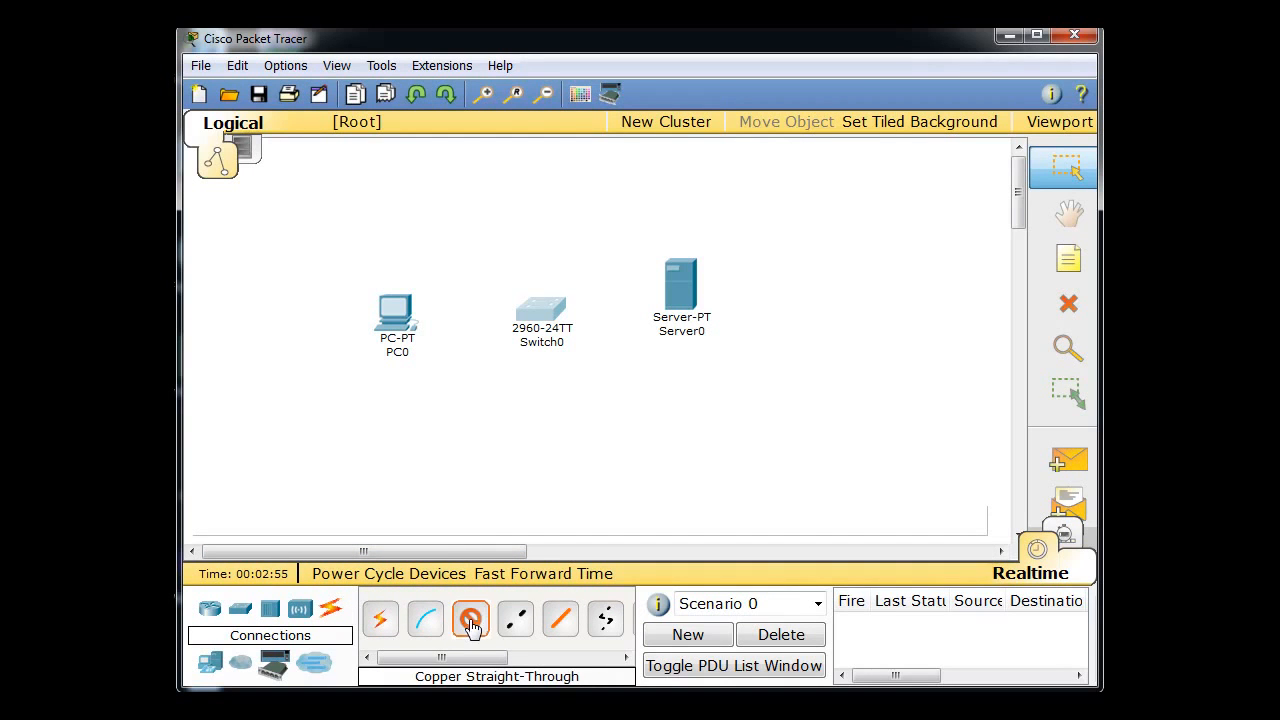
{"action": "left_click", "coordinate": [396, 316]}
{"action": "left_click", "coordinate": [396, 332]}
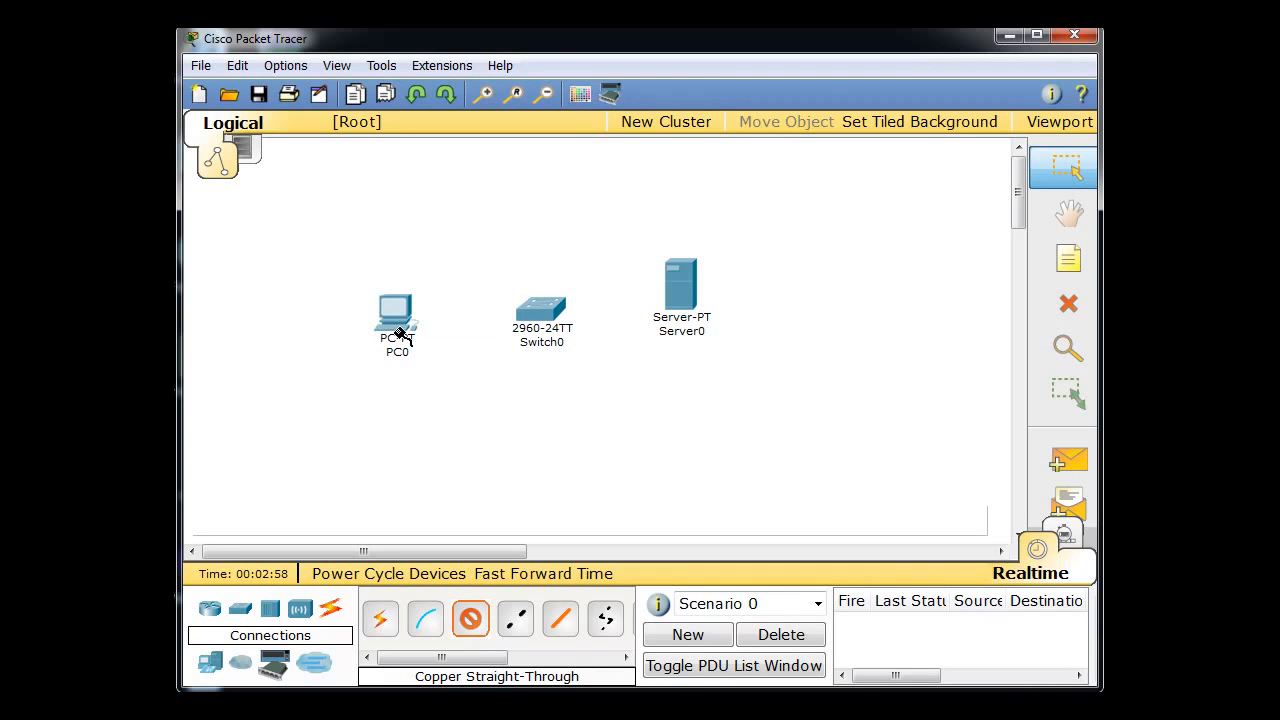
{"action": "left_click", "coordinate": [536, 312]}
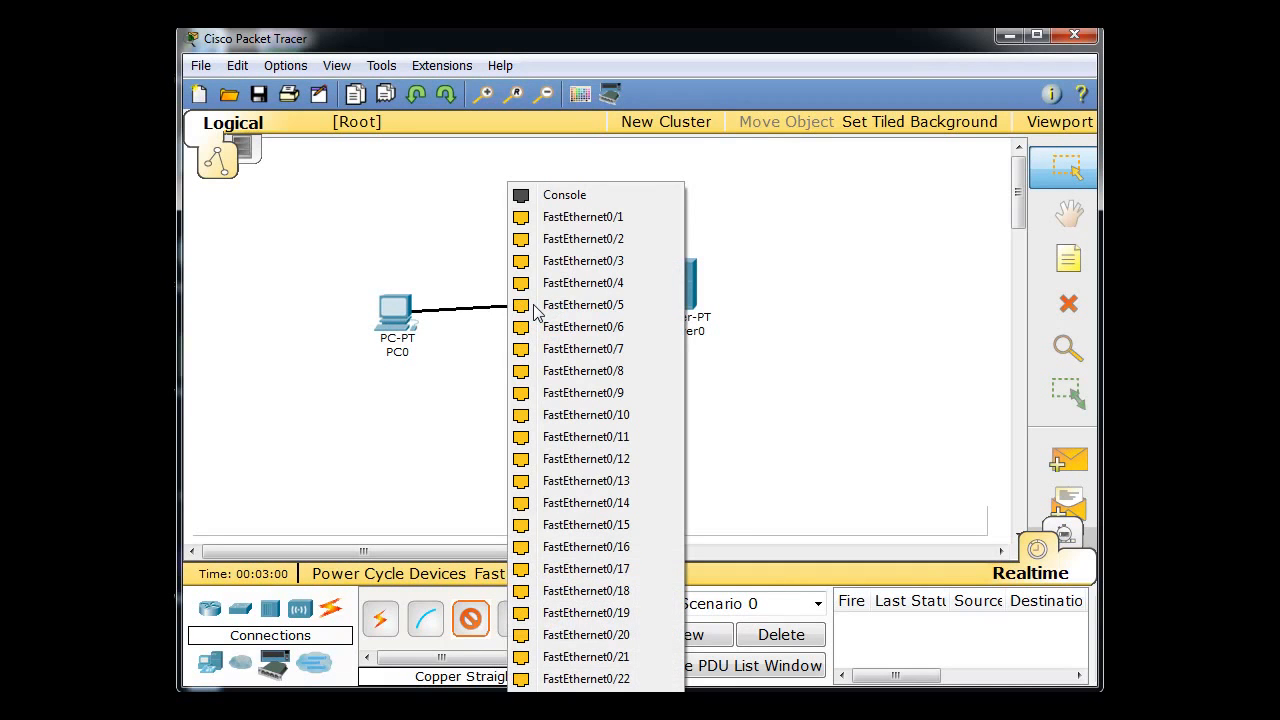
{"action": "left_click", "coordinate": [534, 220]}
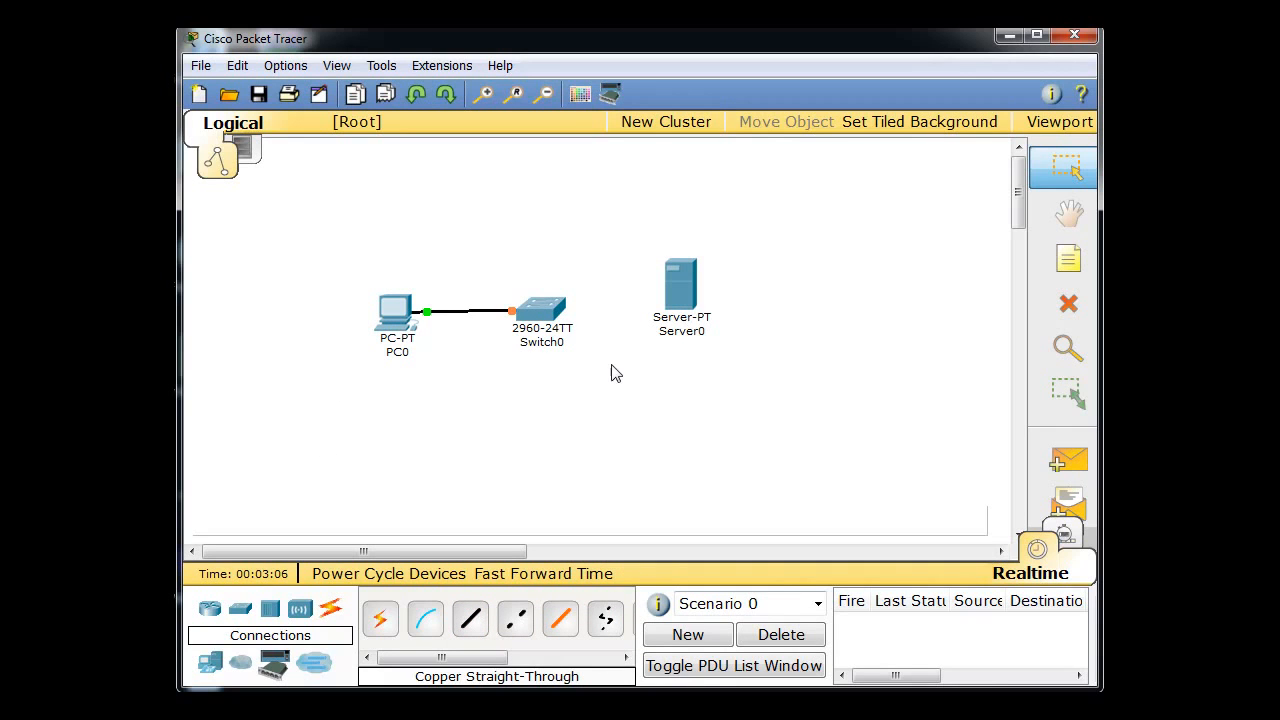
- Connect the server's FastEthernet port to FastEthernet0/2 of the switch with a copper straight-through cable
{"action": "mouse_move", "coordinate": [697, 343]}
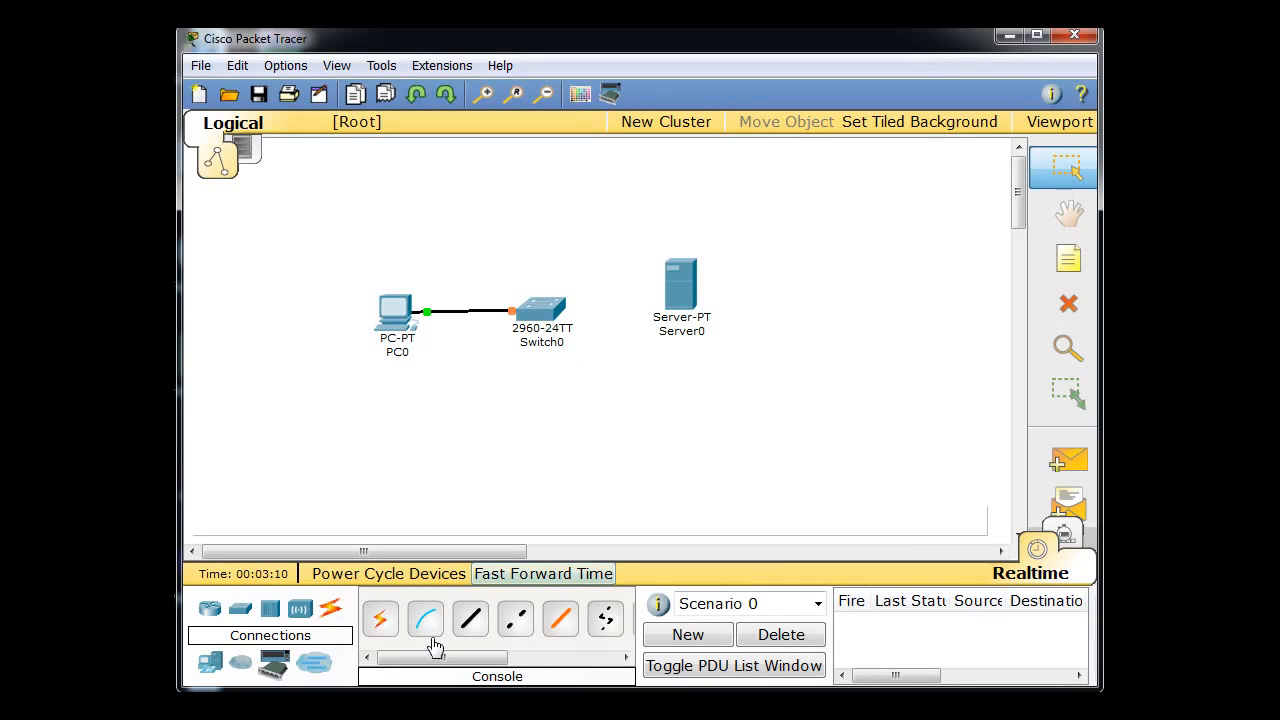
{"action": "left_click", "coordinate": [469, 620]}
{"action": "left_click", "coordinate": [684, 294]}
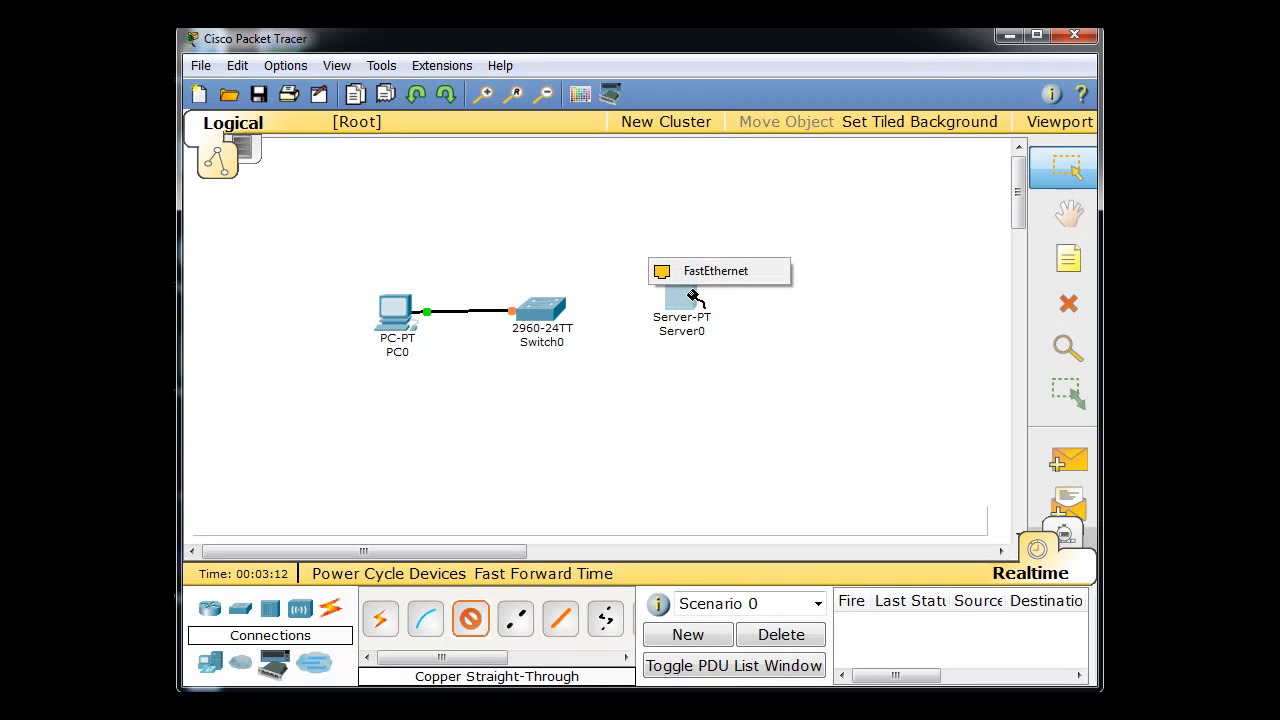
{"action": "left_click", "coordinate": [687, 277]}
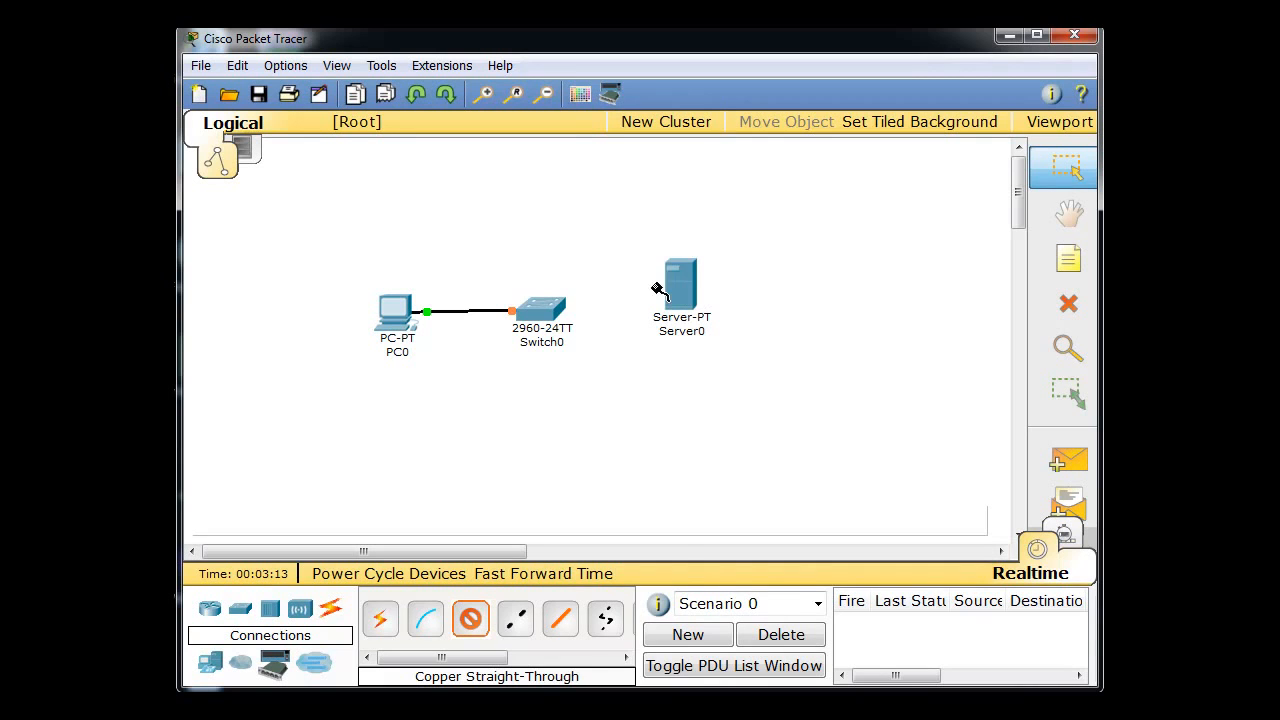
{"action": "left_click", "coordinate": [540, 312]}
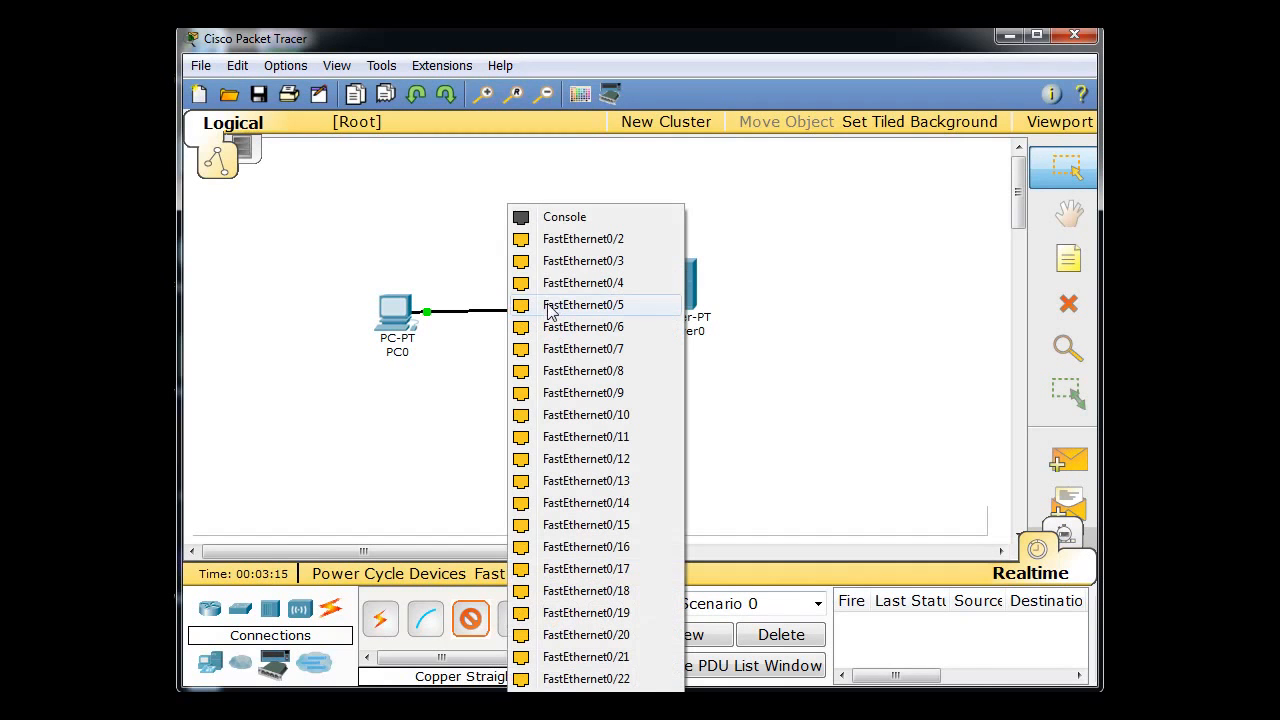
{"action": "left_click", "coordinate": [551, 242]}
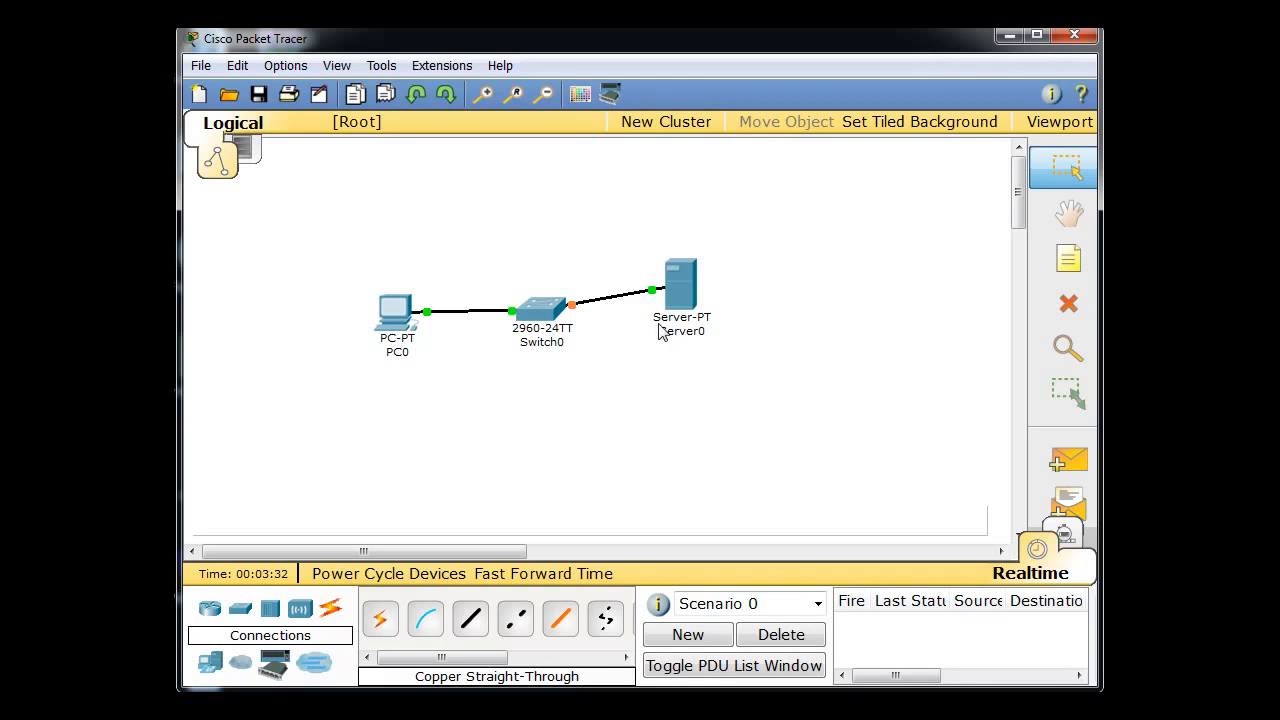
- Rename the server's label as 192.168.1.254
{"action": "left_click", "coordinate": [688, 333]}
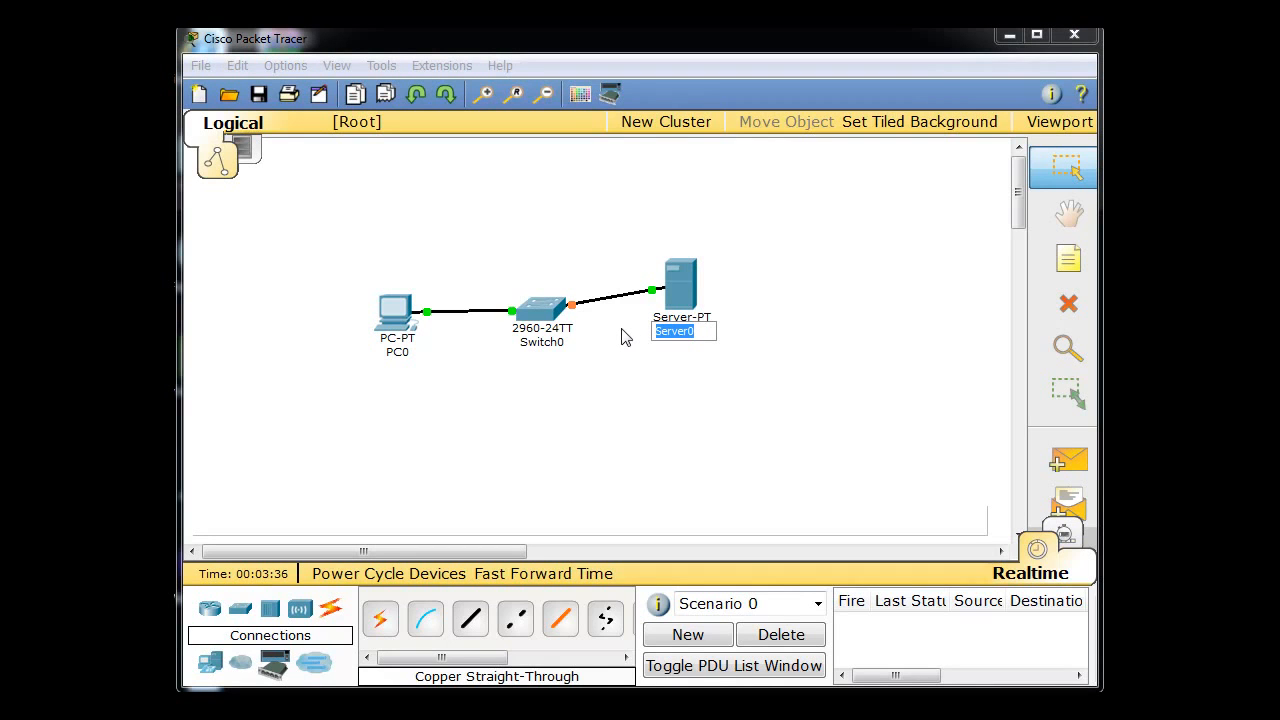
{"action": "type", "text": "192.168.1.254"}
{"action": "key", "text": "Return"}
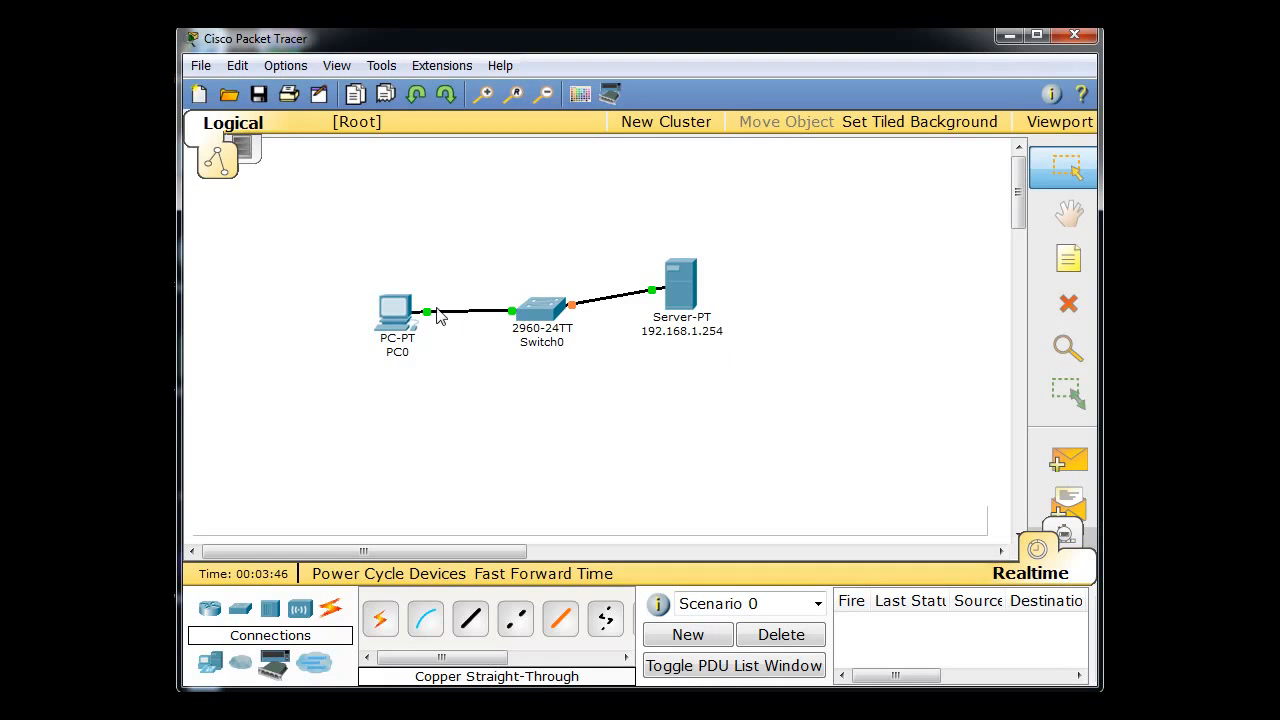
- Rename the PC's label as 192.168.1.100
{"action": "left_click", "coordinate": [397, 365]}
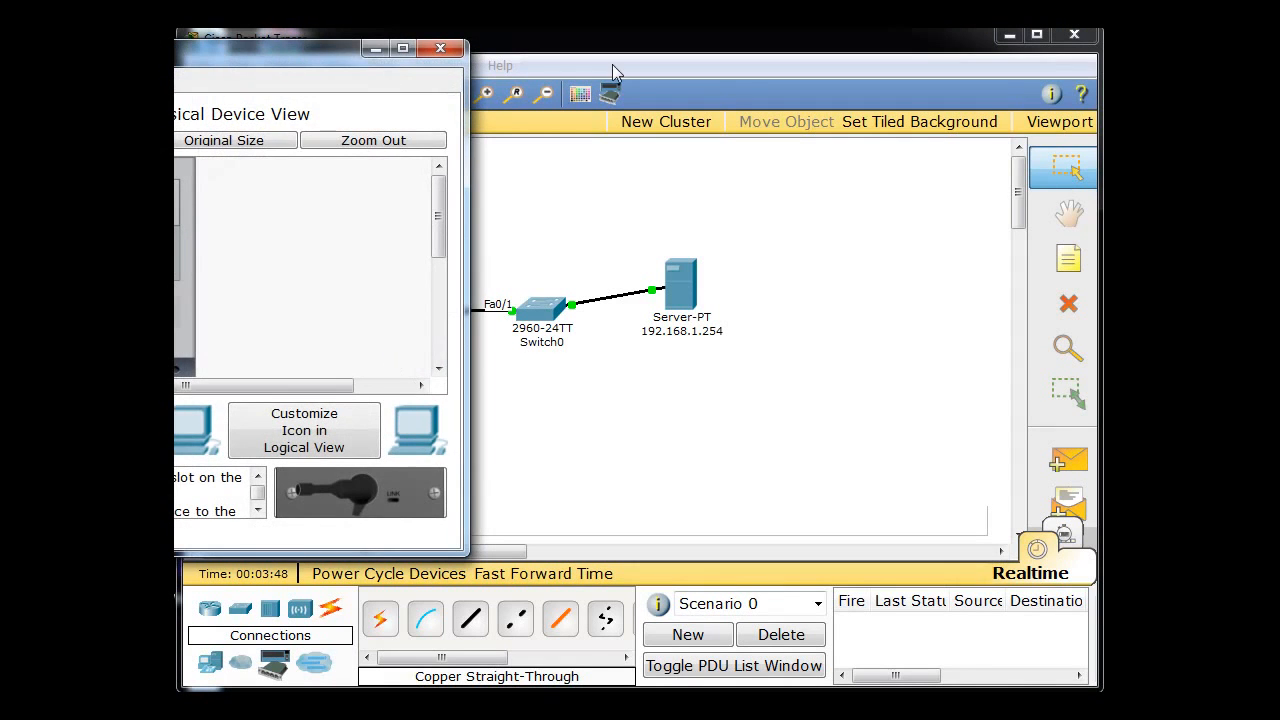
{"action": "left_click", "coordinate": [440, 50]}
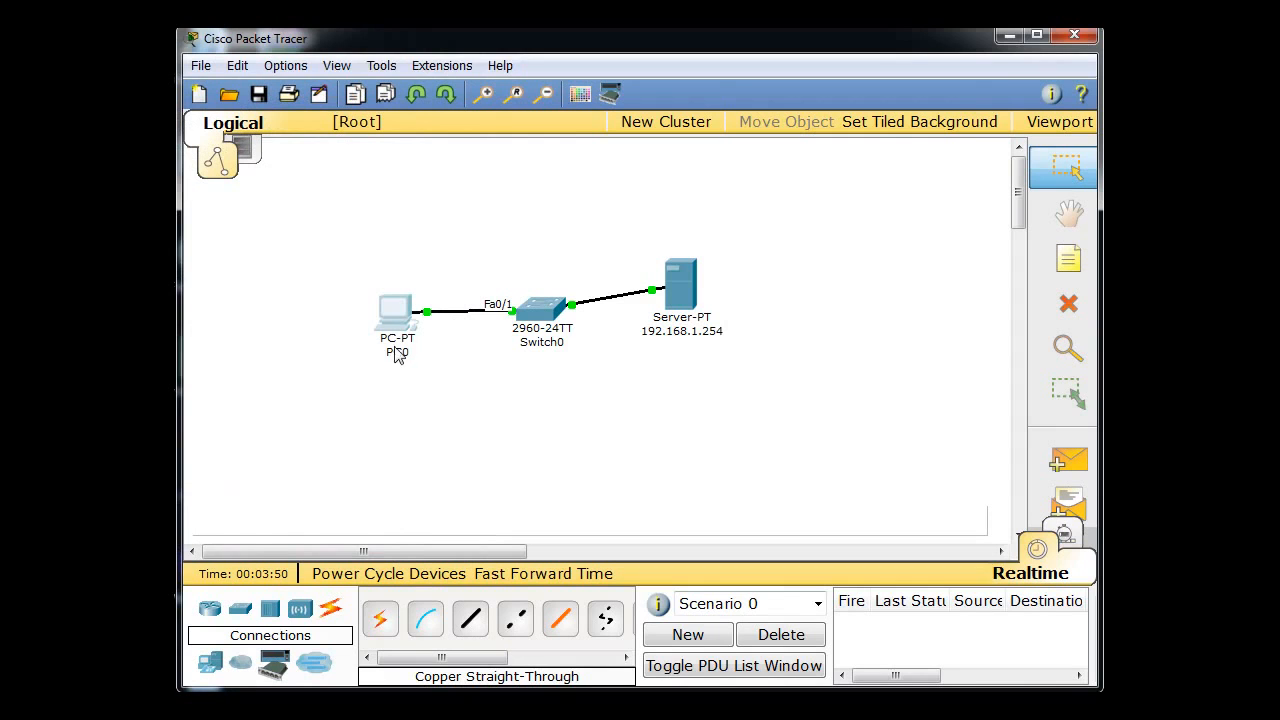
{"action": "left_click", "coordinate": [396, 355]}
{"action": "left_click_drag", "start_coordinate": [406, 354], "coordinate": [336, 352]}
{"action": "type", "text": "192.16"}
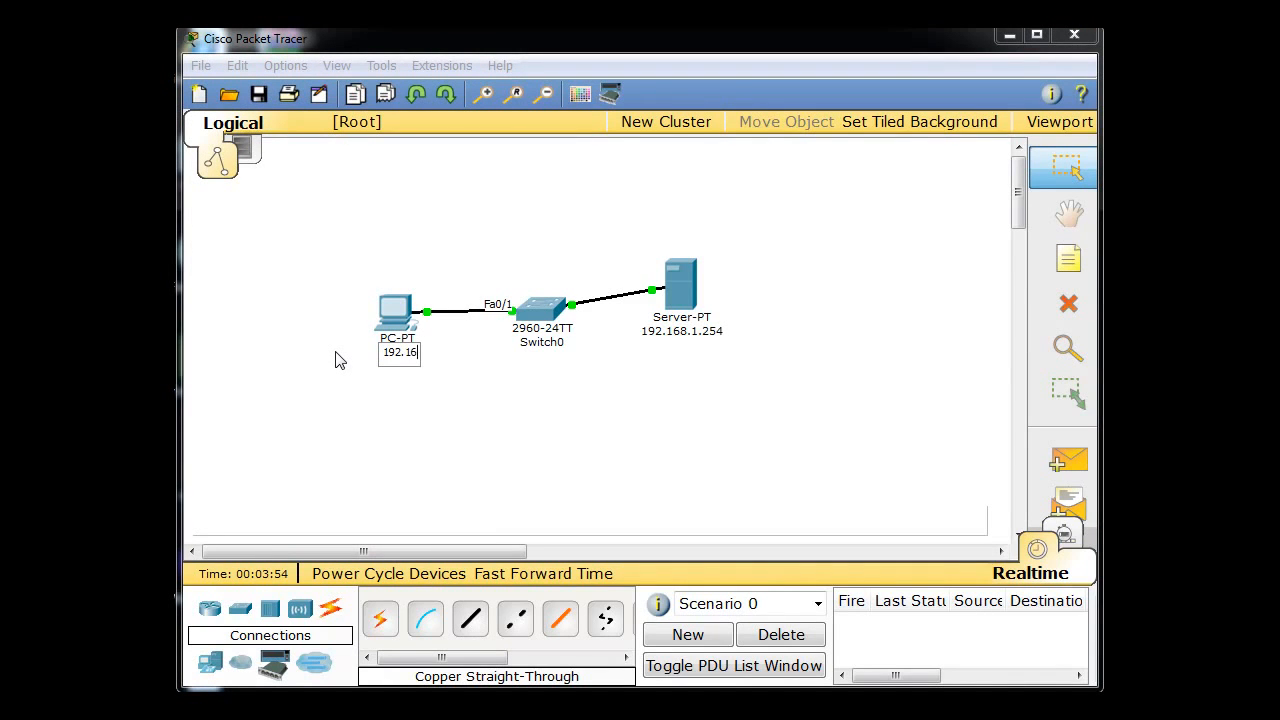
{"action": "type", "text": "8.1.100"}
{"action": "left_click", "coordinate": [454, 445]}
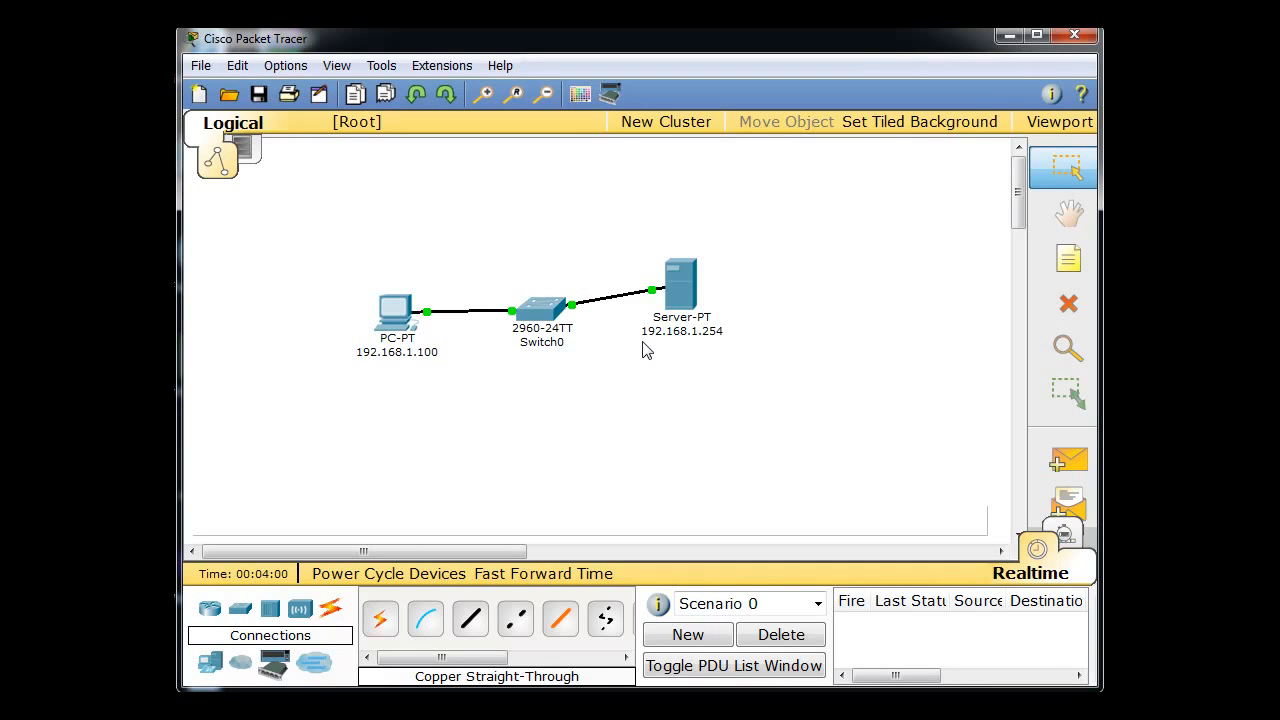
- Configure the server's FastEthernet interface with static IP address 192.168.1.254 and subnet mask 255.255.255.0, and close its settings
{"action": "left_click", "coordinate": [680, 285]}
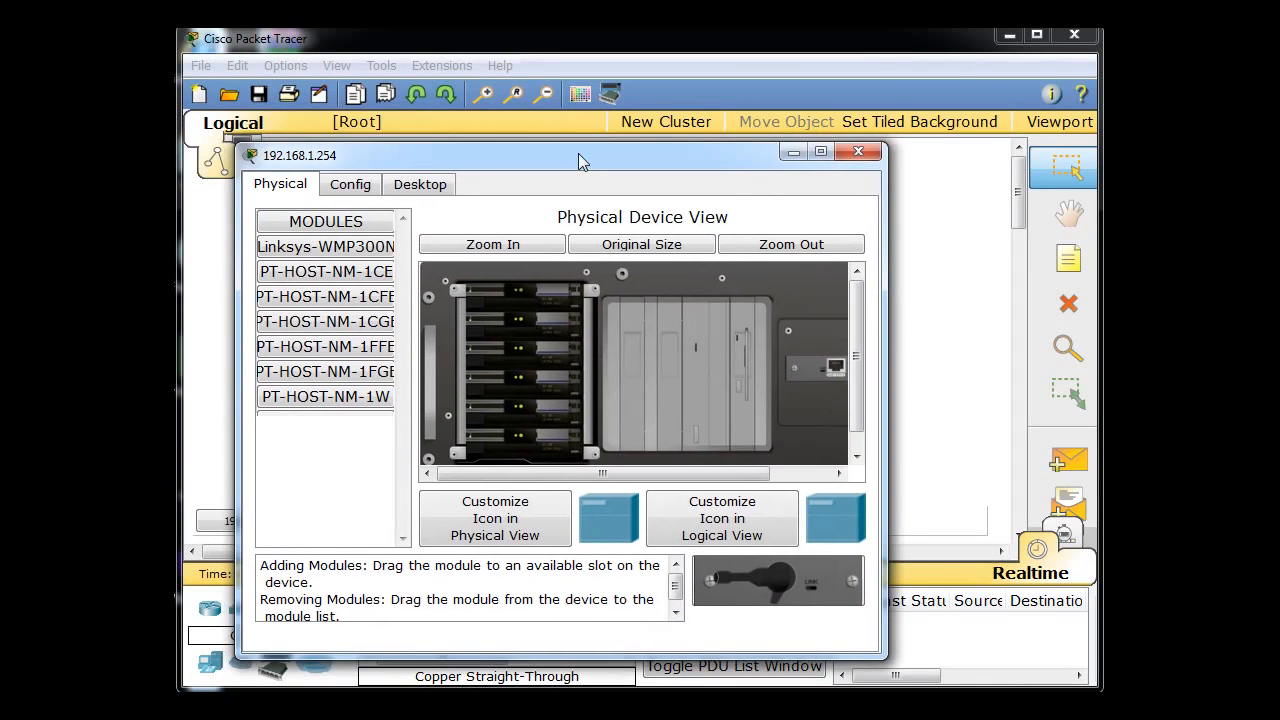
{"action": "left_click_drag", "start_coordinate": [578, 153], "coordinate": [579, 112]}
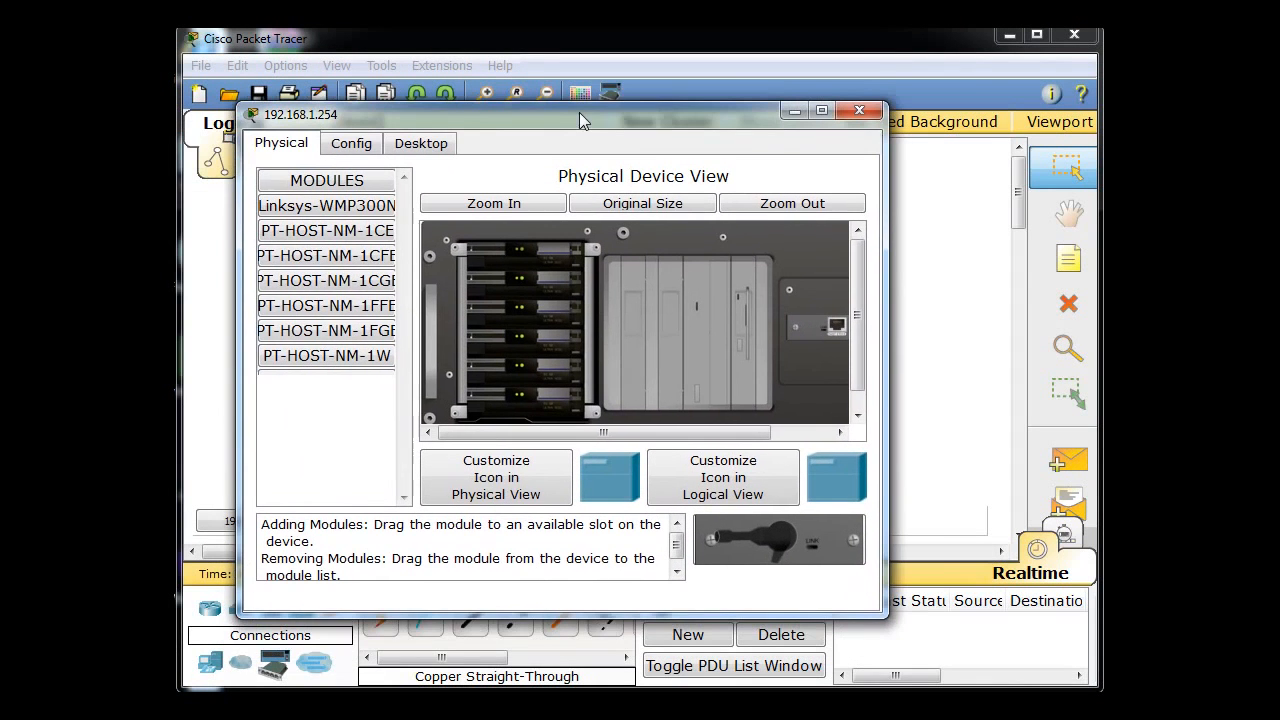
{"action": "left_click", "coordinate": [362, 145]}
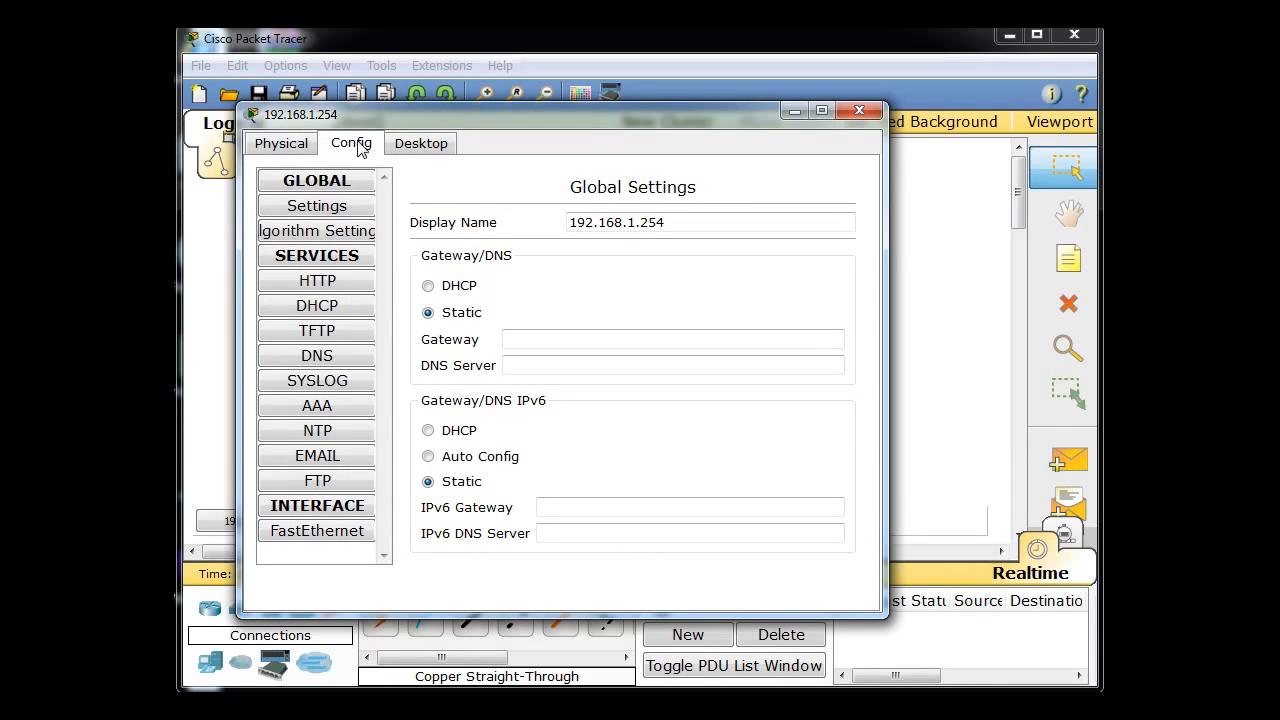
{"action": "left_click", "coordinate": [310, 533]}
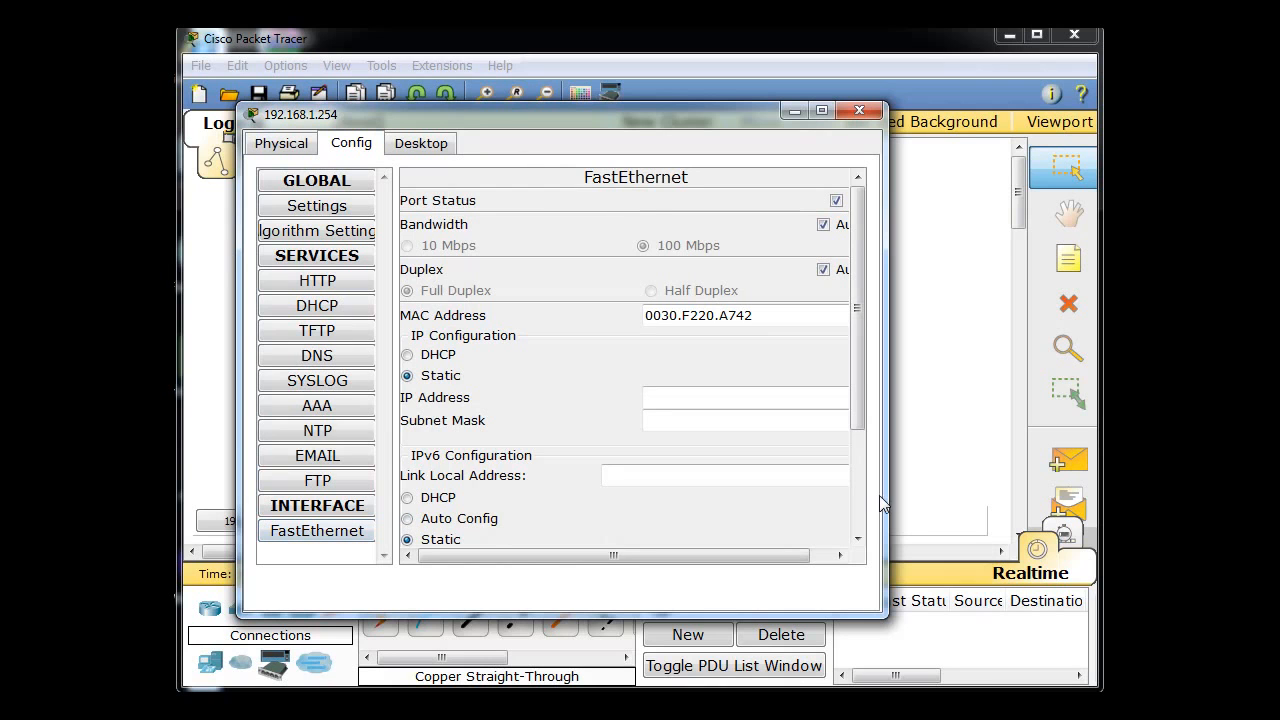
{"action": "left_click_drag", "start_coordinate": [885, 495], "coordinate": [975, 492]}
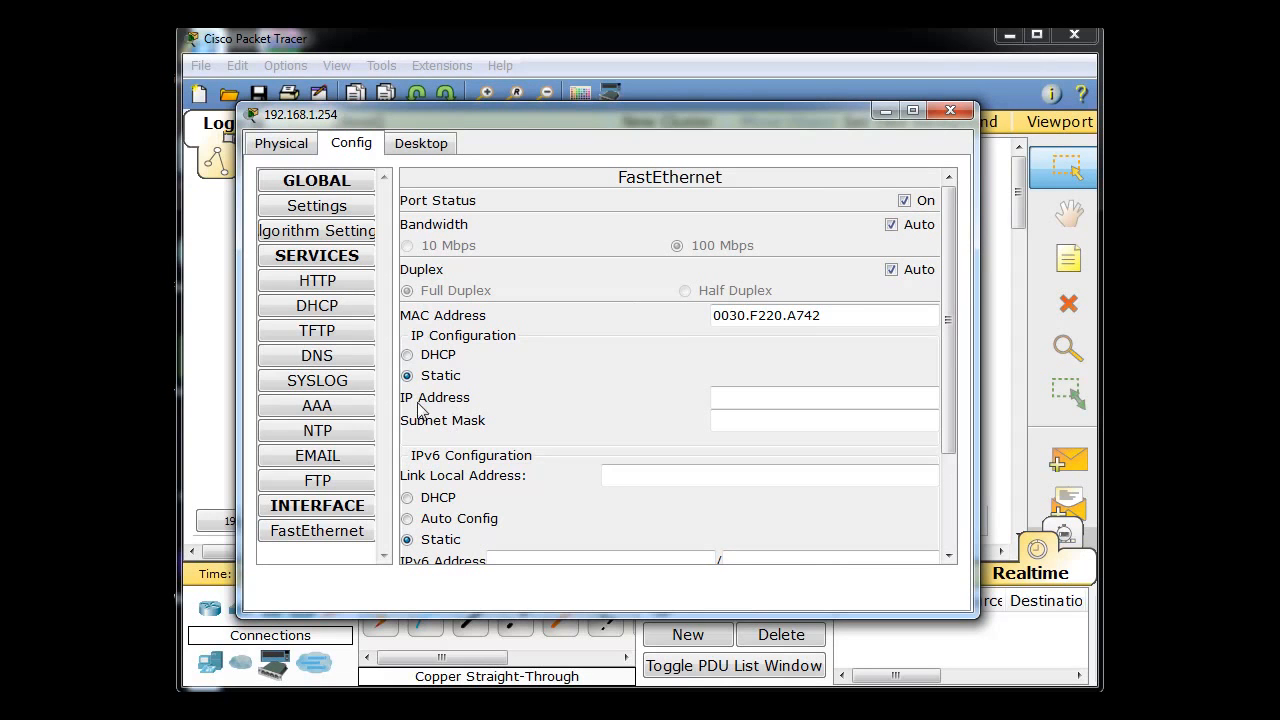
{"action": "left_click", "coordinate": [758, 403]}
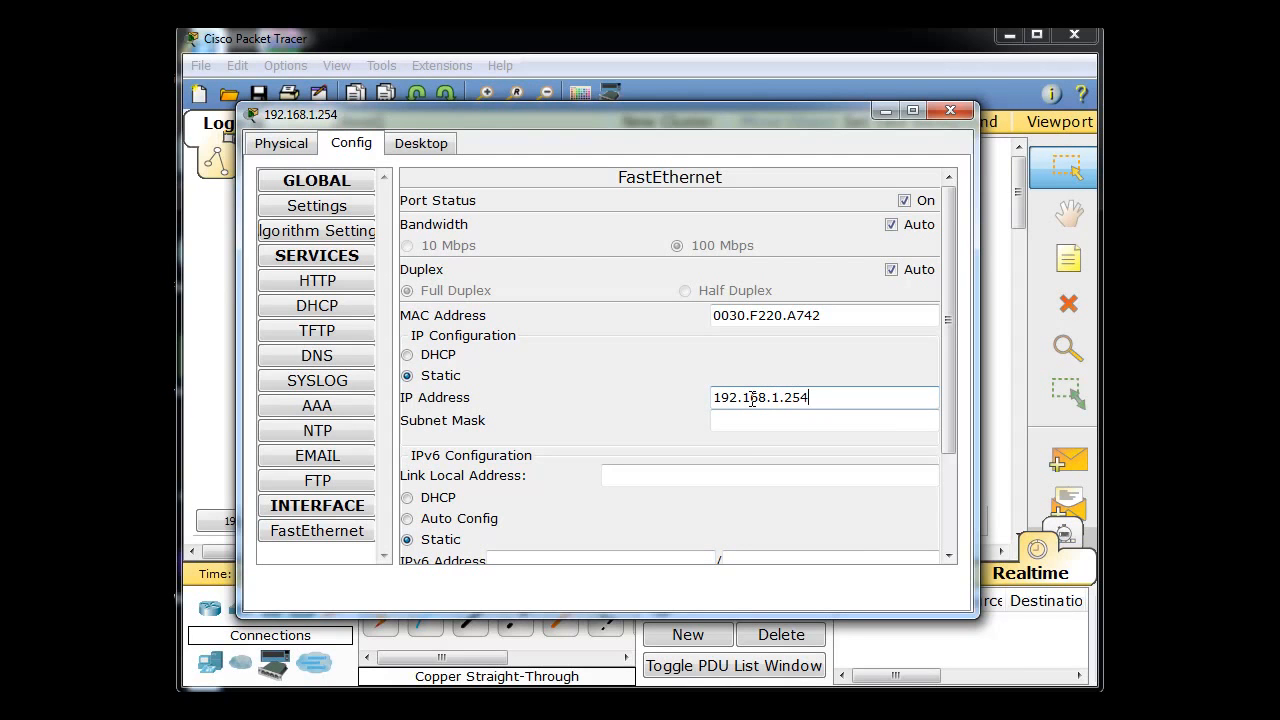
{"action": "left_click", "coordinate": [736, 421]}
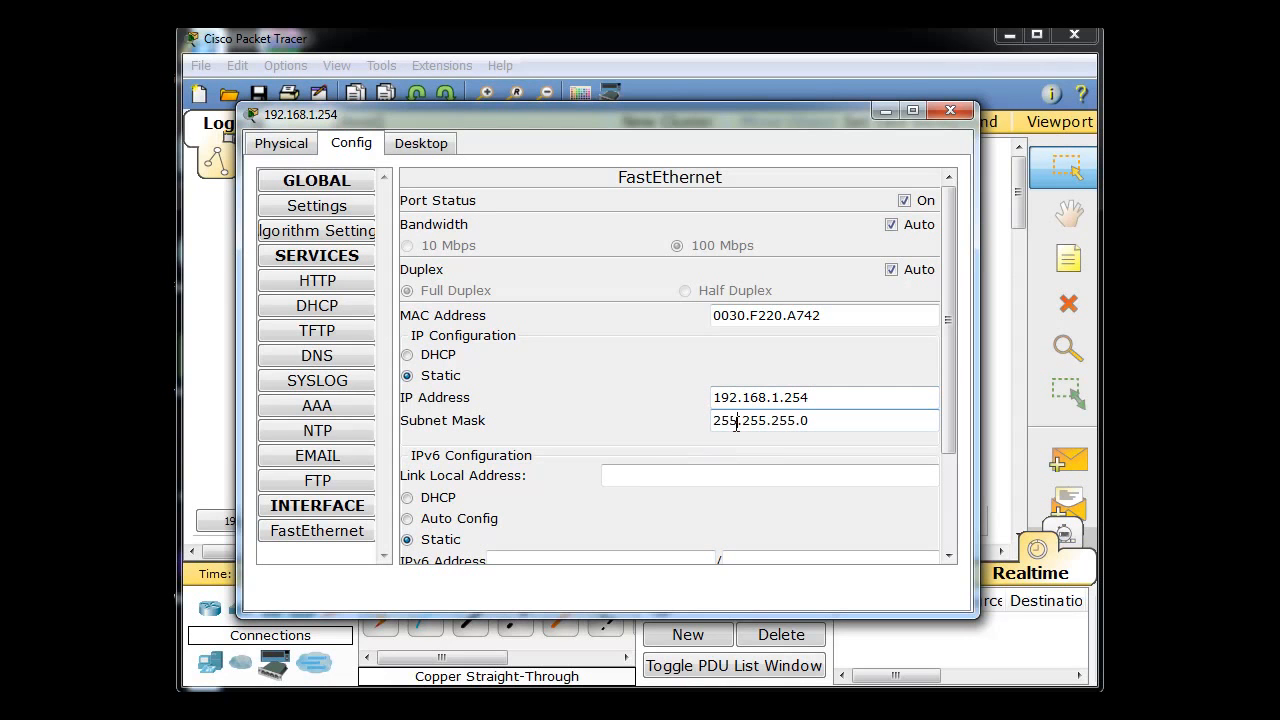
{"action": "left_click_drag", "start_coordinate": [950, 353], "coordinate": [964, 115]}
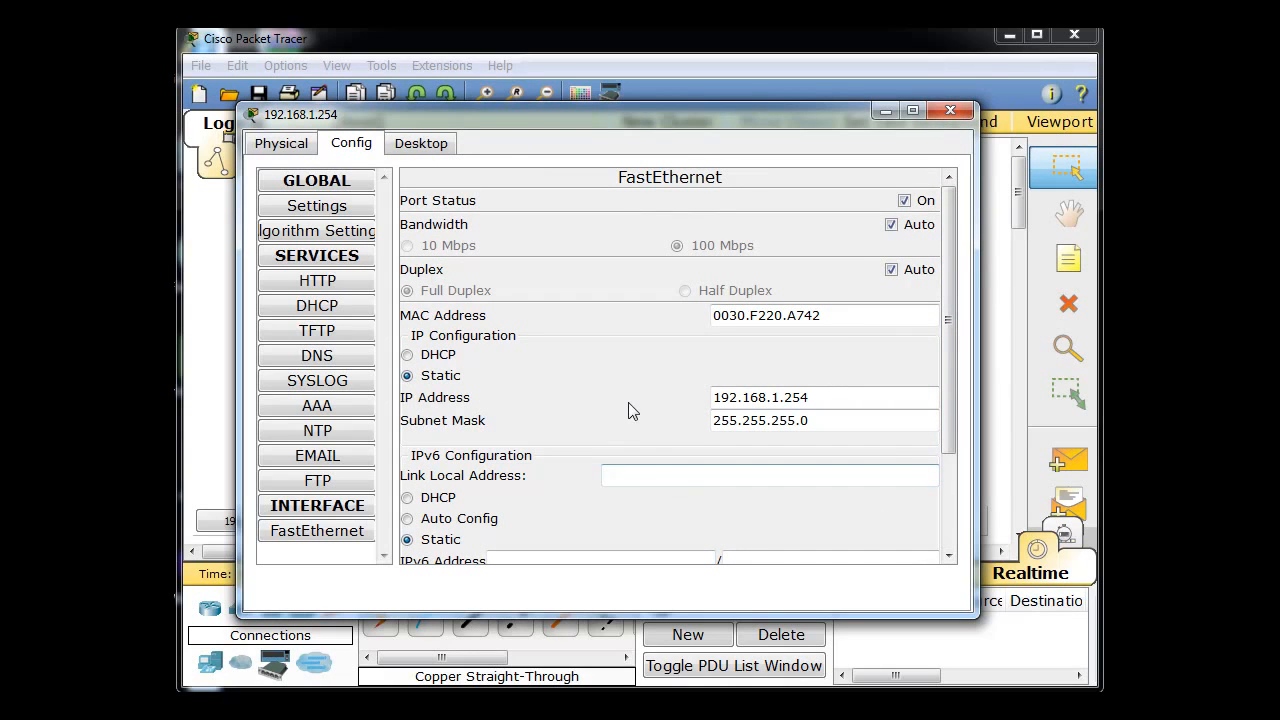
{"action": "left_click", "coordinate": [951, 110]}
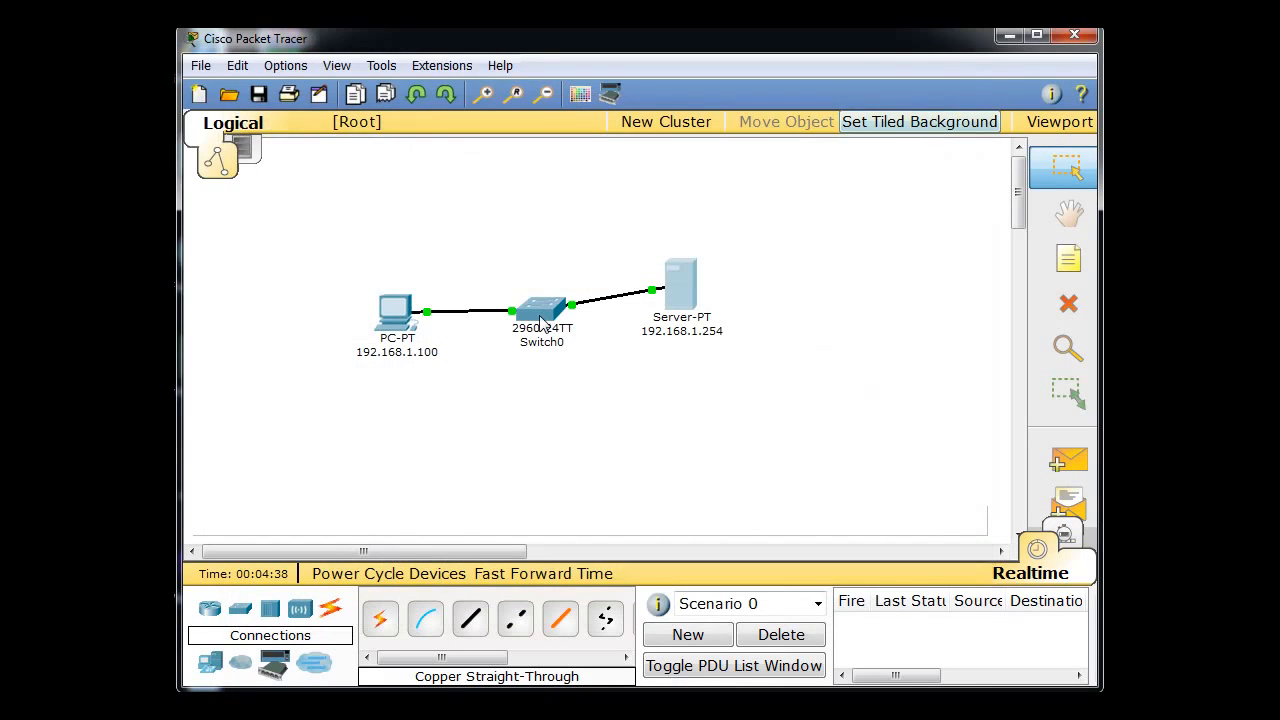
- Configure the PC's FastEthernet interface with static IP address 192.168.1.100 and subnet mask 255.255.255.0, and close its settings
{"action": "mouse_move", "coordinate": [540, 320]}
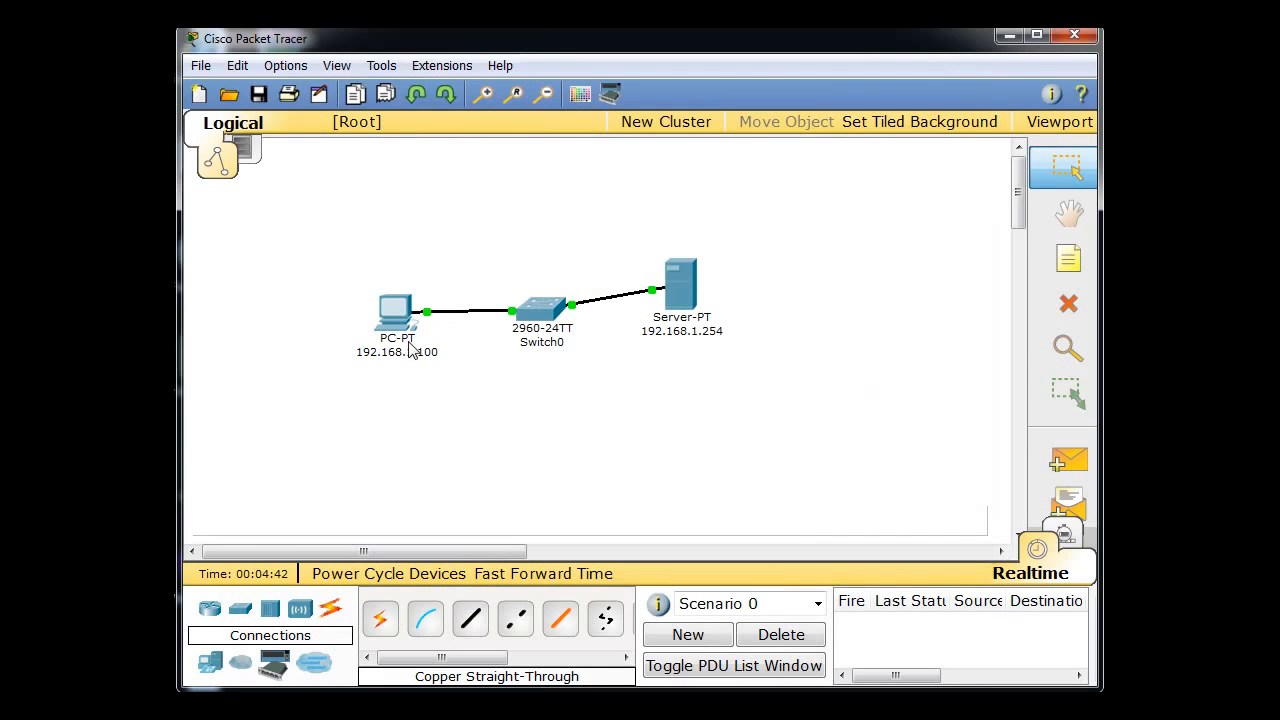
{"action": "left_click", "coordinate": [406, 324]}
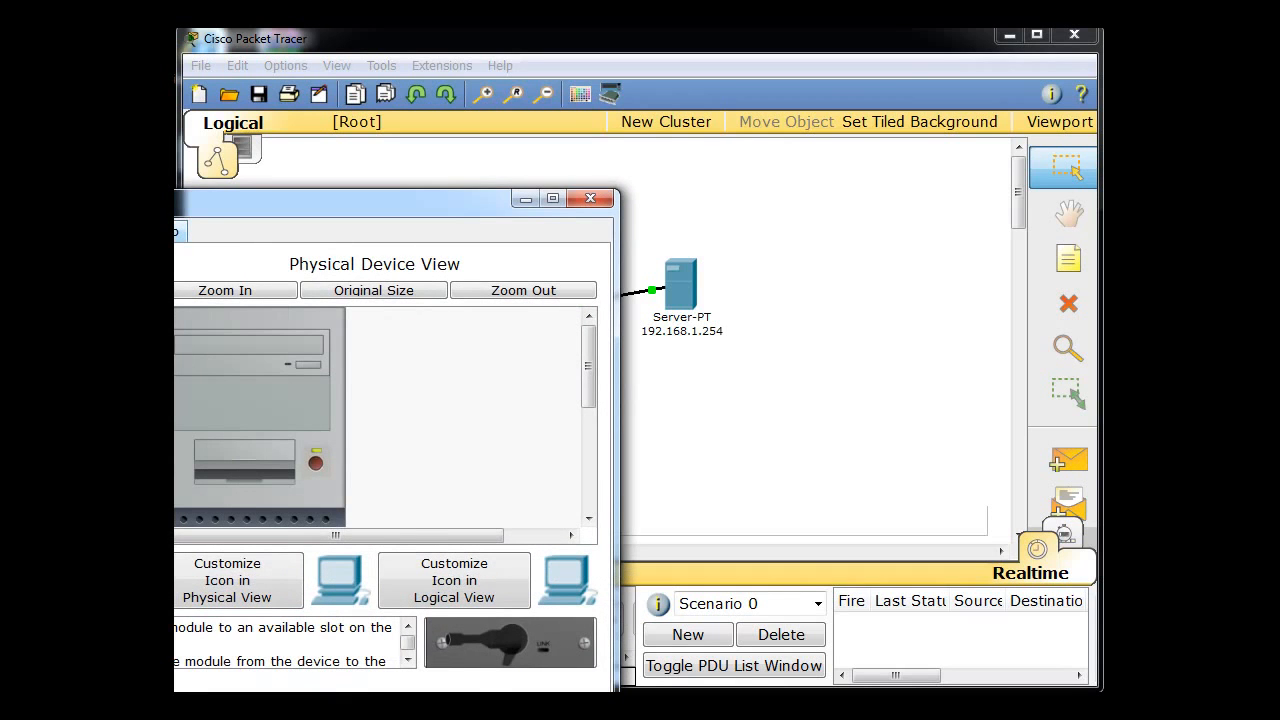
{"action": "left_click_drag", "start_coordinate": [269, 202], "coordinate": [623, 96]}
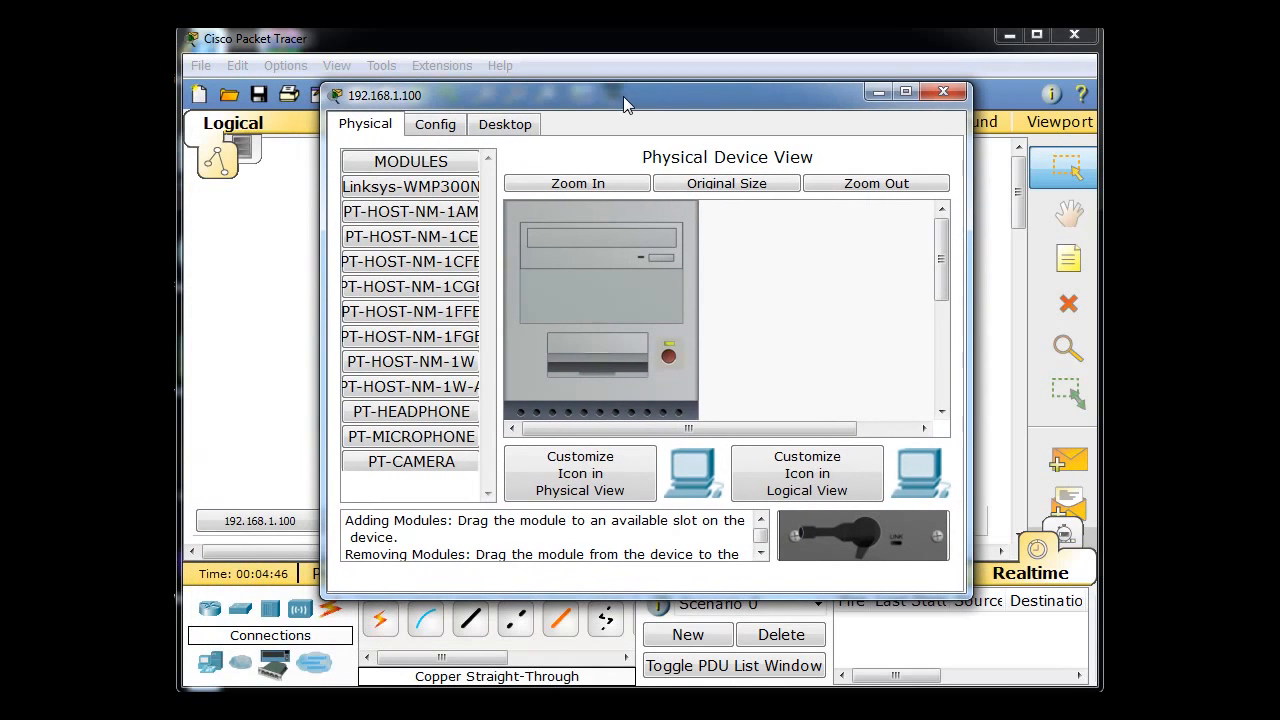
{"action": "left_click", "coordinate": [444, 127]}
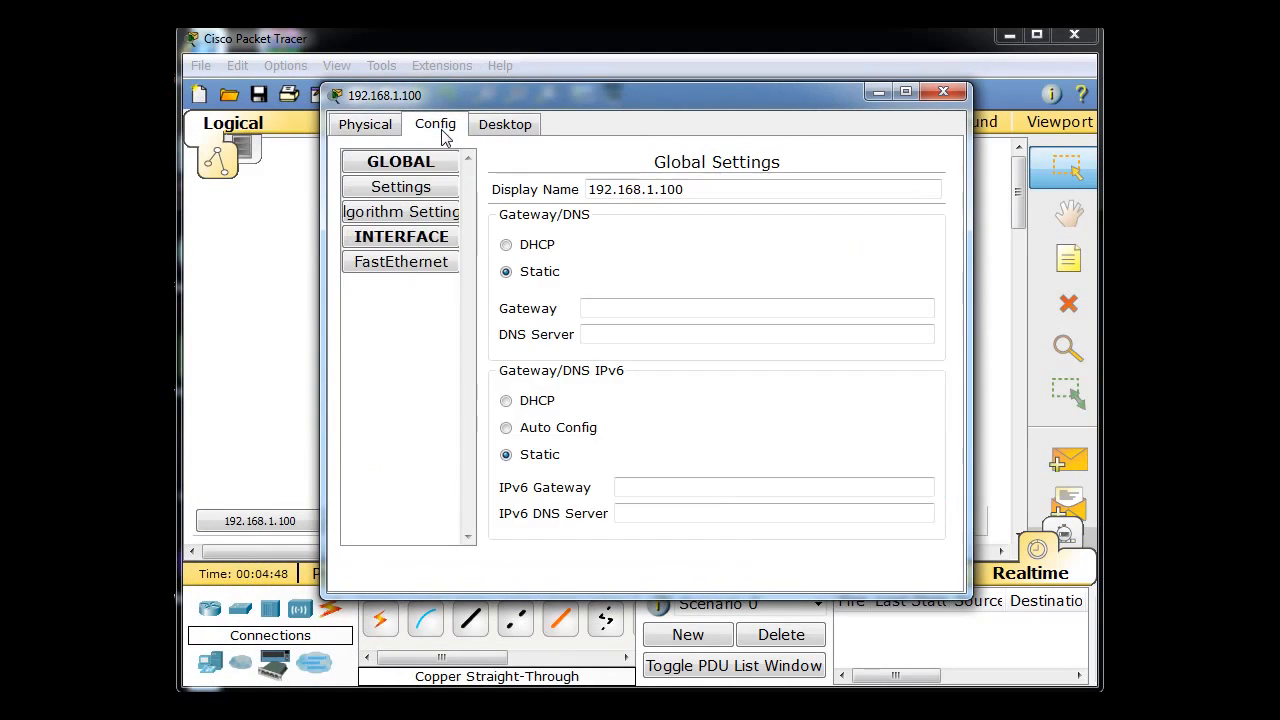
{"action": "left_click", "coordinate": [398, 265]}
{"action": "left_click", "coordinate": [752, 392]}
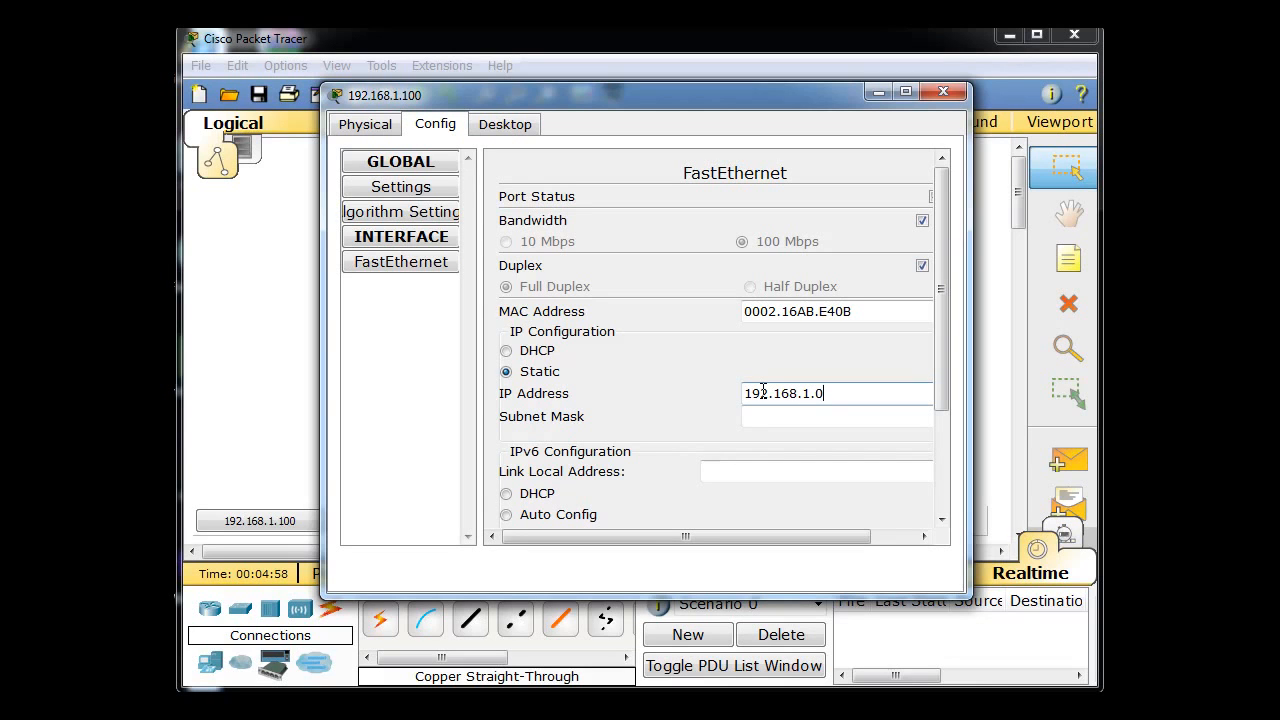
{"action": "type", "text": "192.168.1.100"}
{"action": "left_click", "coordinate": [800, 417]}
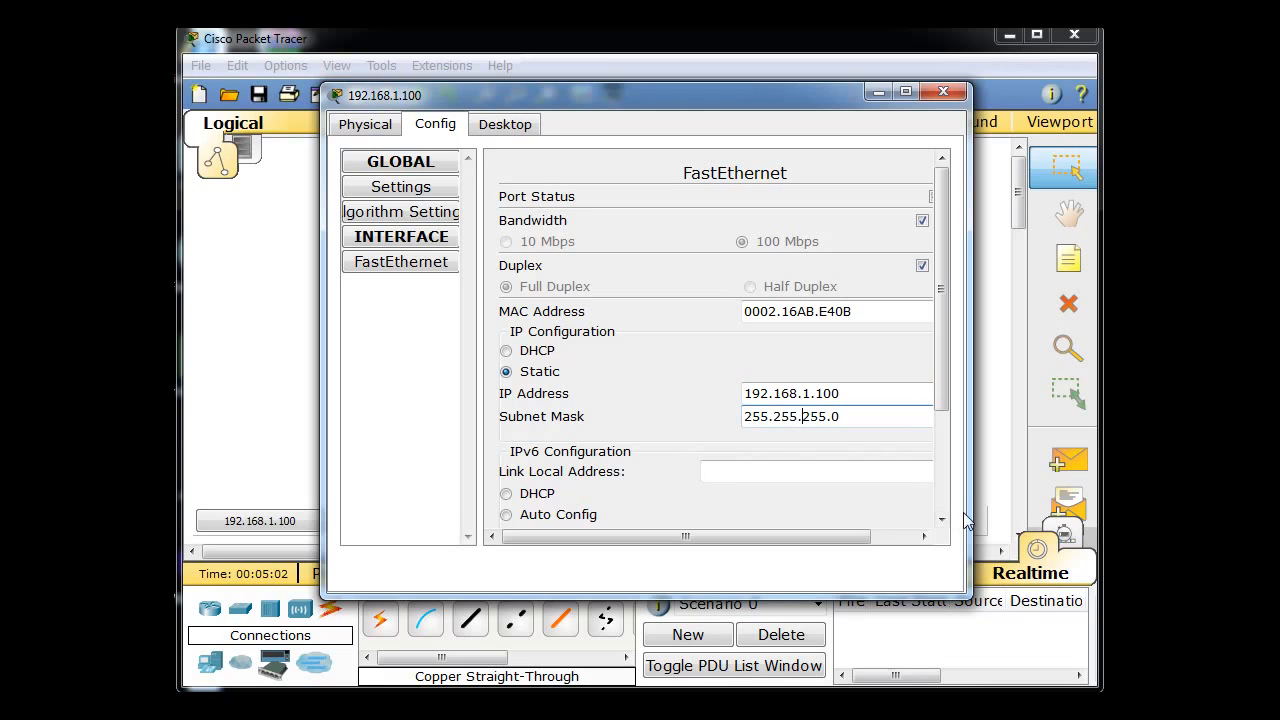
{"action": "left_click_drag", "start_coordinate": [969, 498], "coordinate": [1102, 498]}
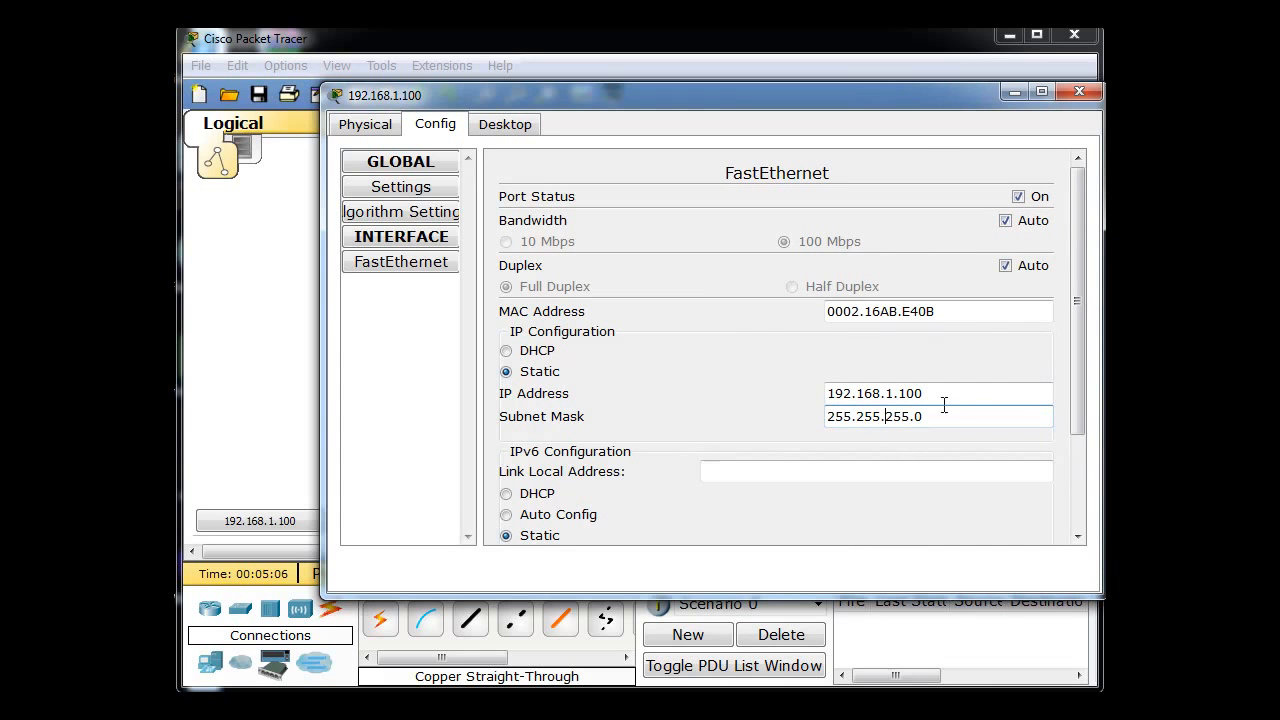
{"action": "left_click", "coordinate": [1079, 91]}
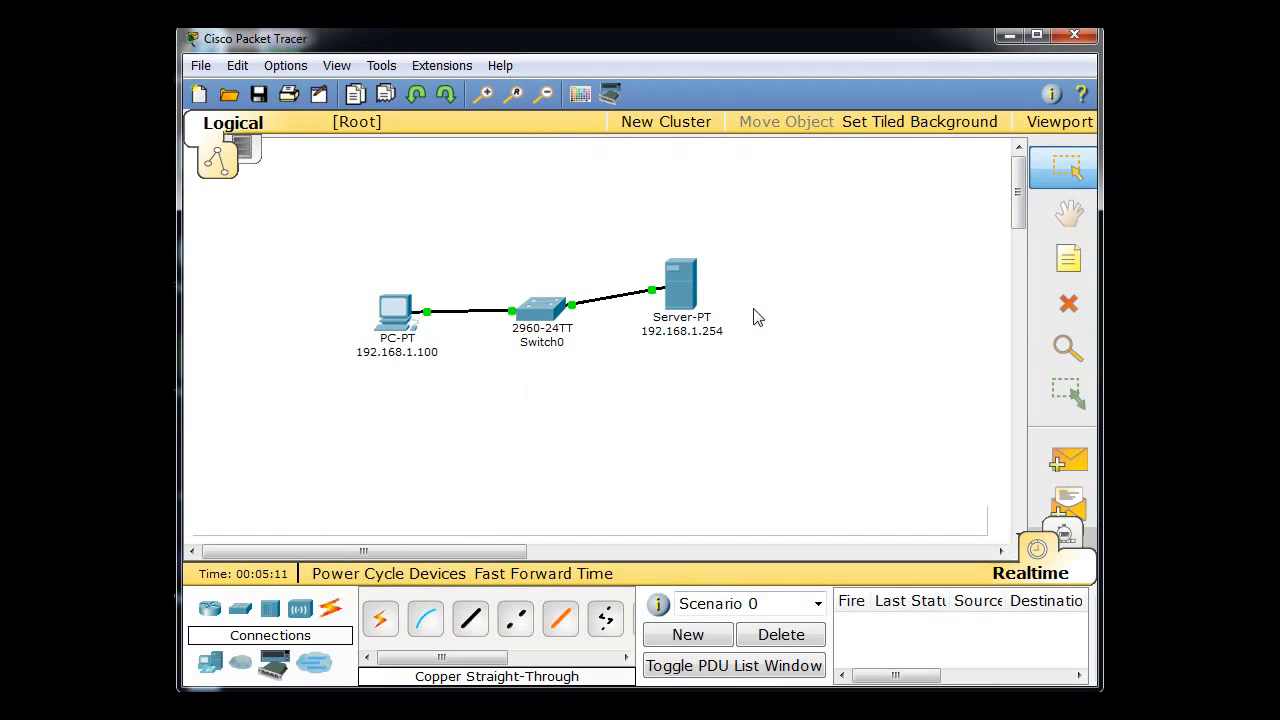
- Ping the server at 192.168.1.254 from the PC's command prompt, and close the PC's window
{"action": "mouse_move", "coordinate": [683, 290]}
{"action": "left_click", "coordinate": [396, 326]}
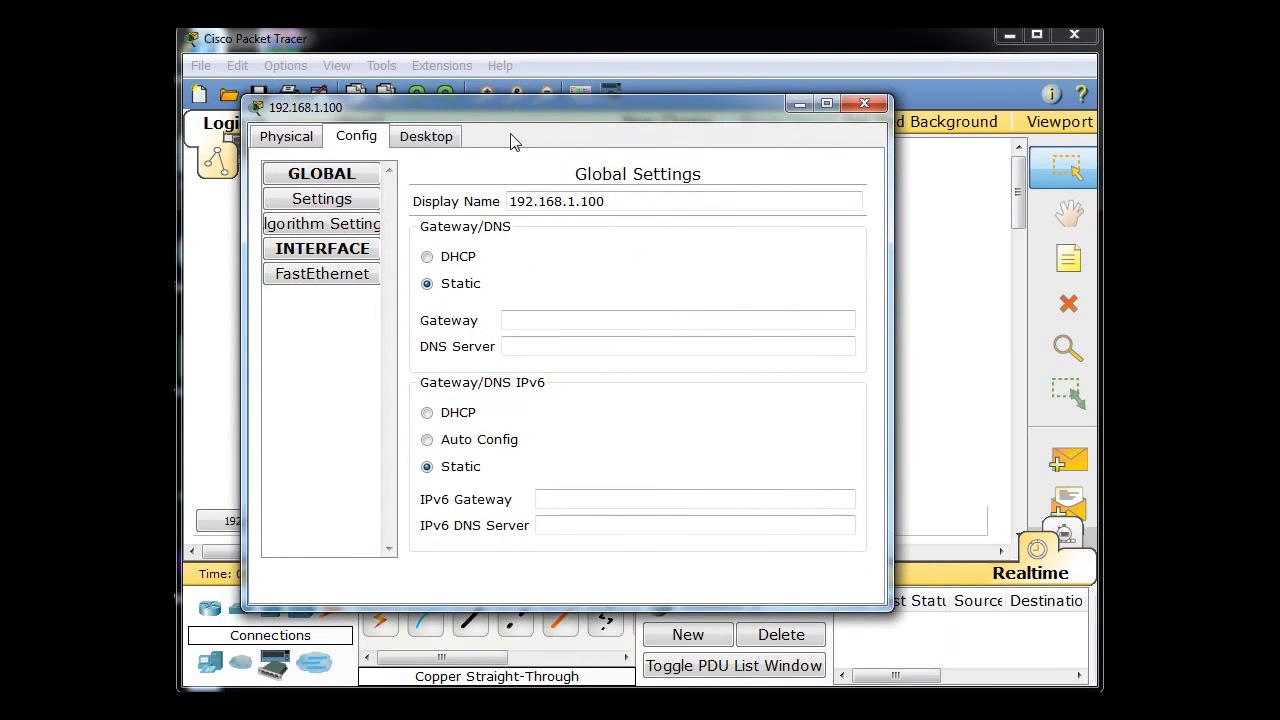
{"action": "left_click", "coordinate": [416, 140]}
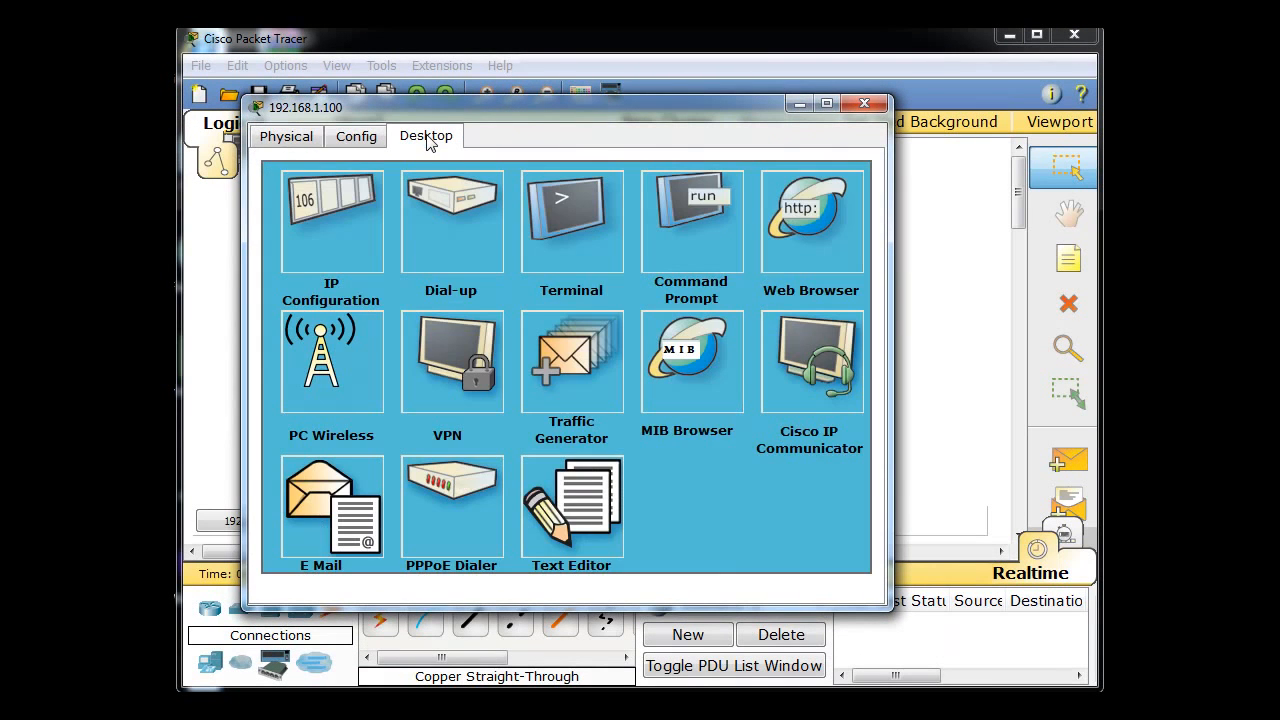
{"action": "left_click", "coordinate": [699, 216]}
{"action": "type", "text": "ping 19"}
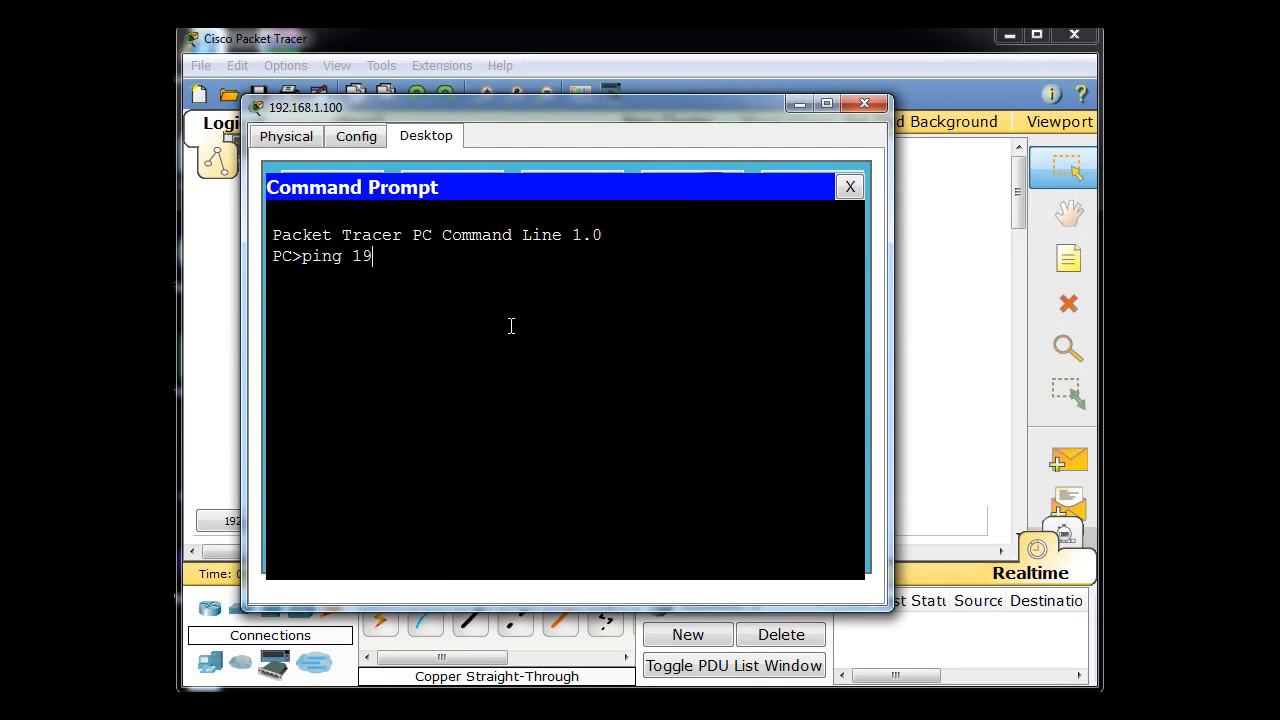
{"action": "type", "text": "2.168.1.254"}
{"action": "key", "text": "Return"}
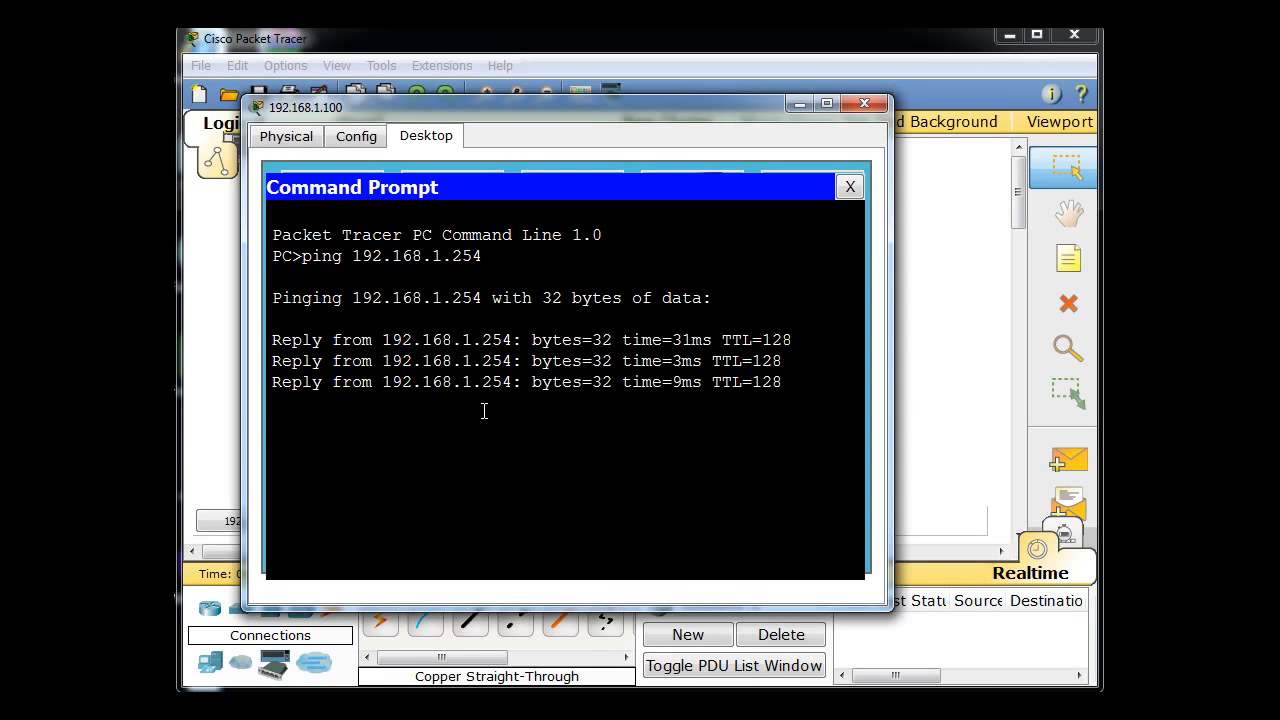
{"action": "left_click", "coordinate": [866, 104]}
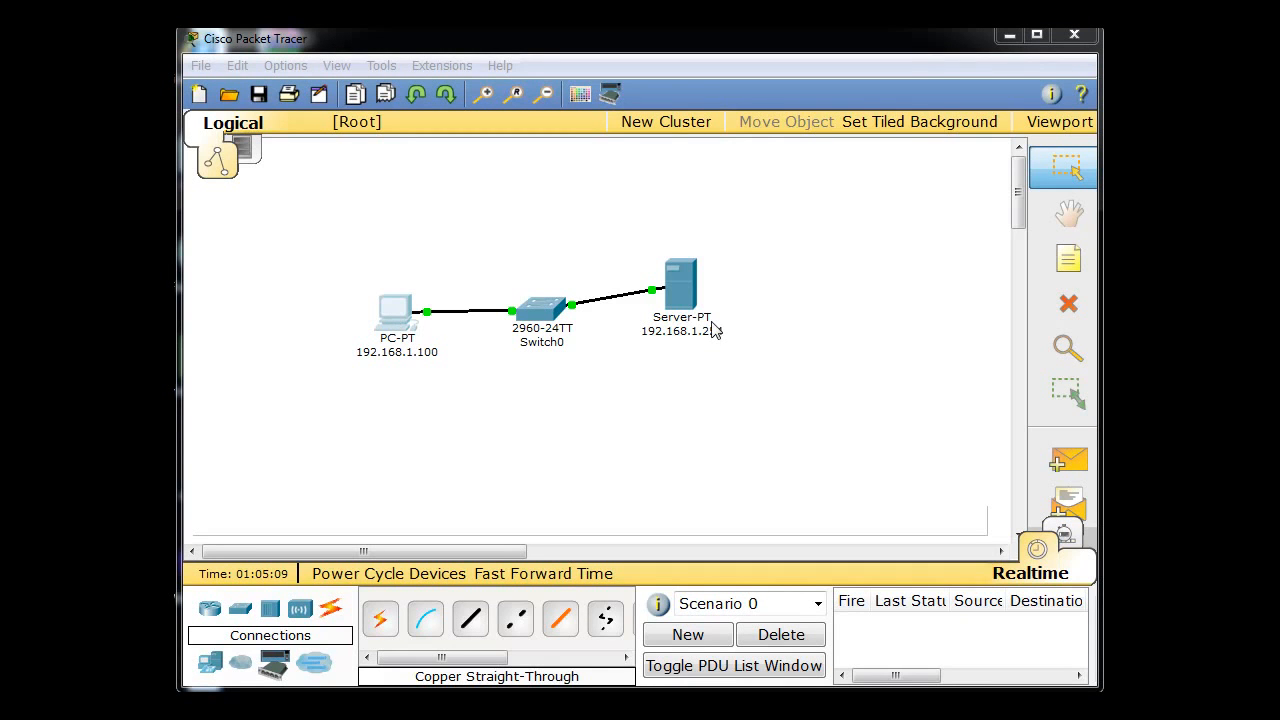
- Open the server's configuration and examine its HTTP service settings
{"action": "left_click", "coordinate": [683, 288]}
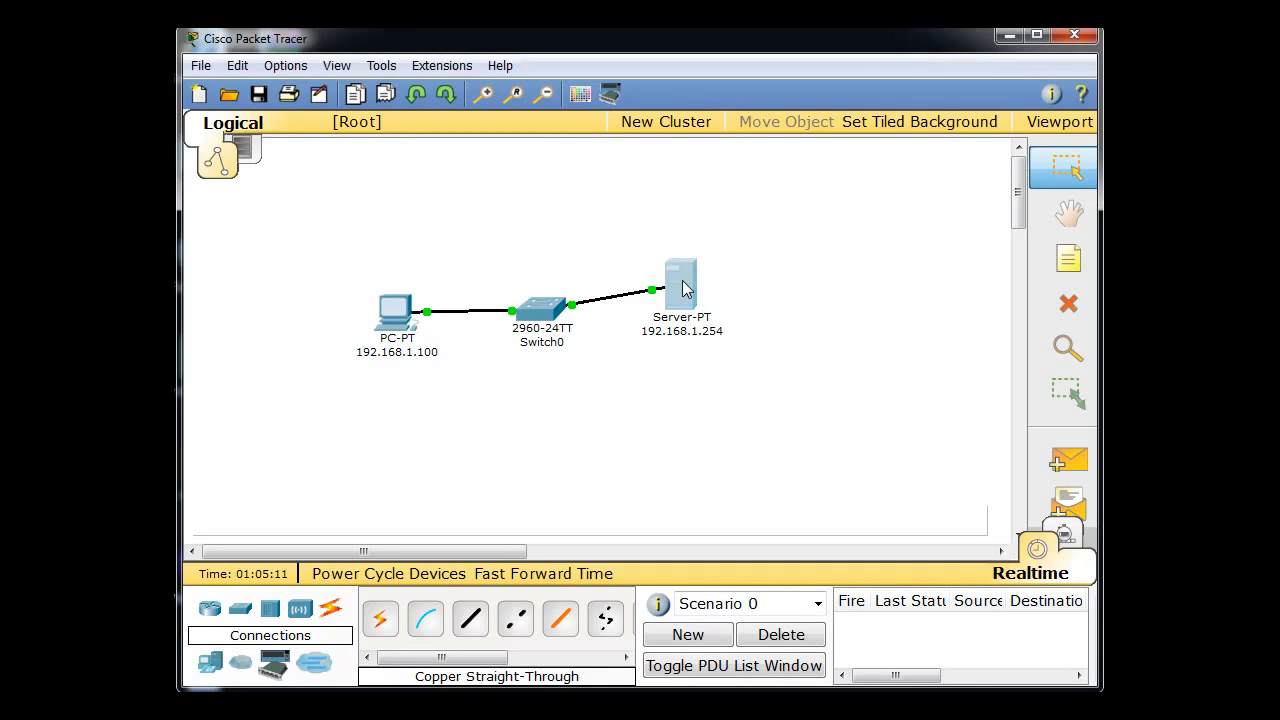
{"action": "left_click_drag", "start_coordinate": [340, 152], "coordinate": [697, 89]}
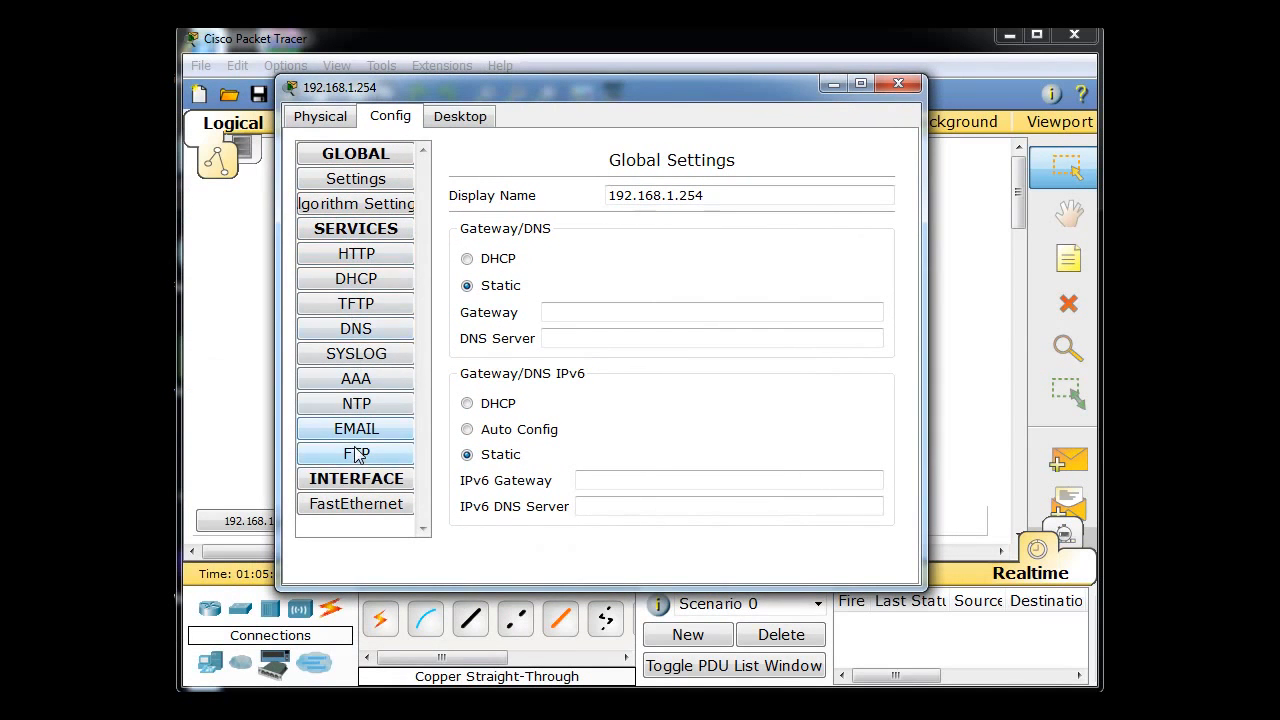
{"action": "left_click", "coordinate": [355, 255]}
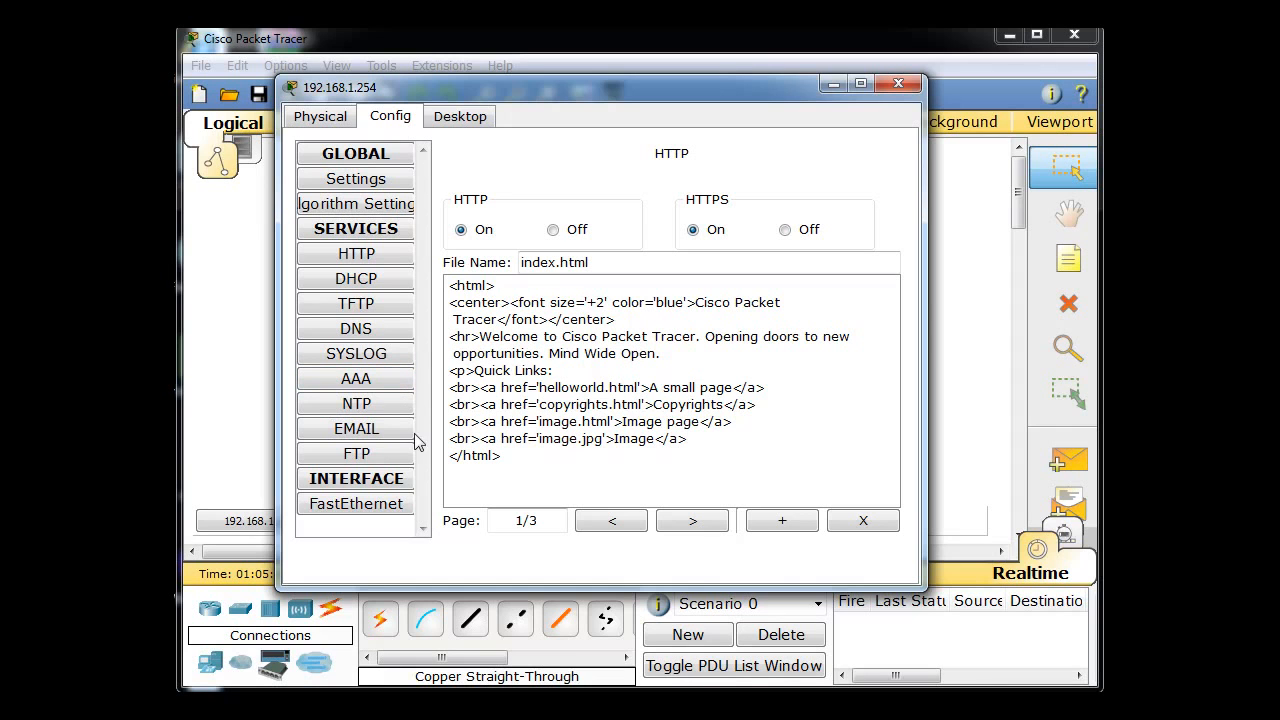
- Add an FTP user named student on the server, entering its password and granting Write and Read permissions
{"action": "left_click", "coordinate": [360, 456]}
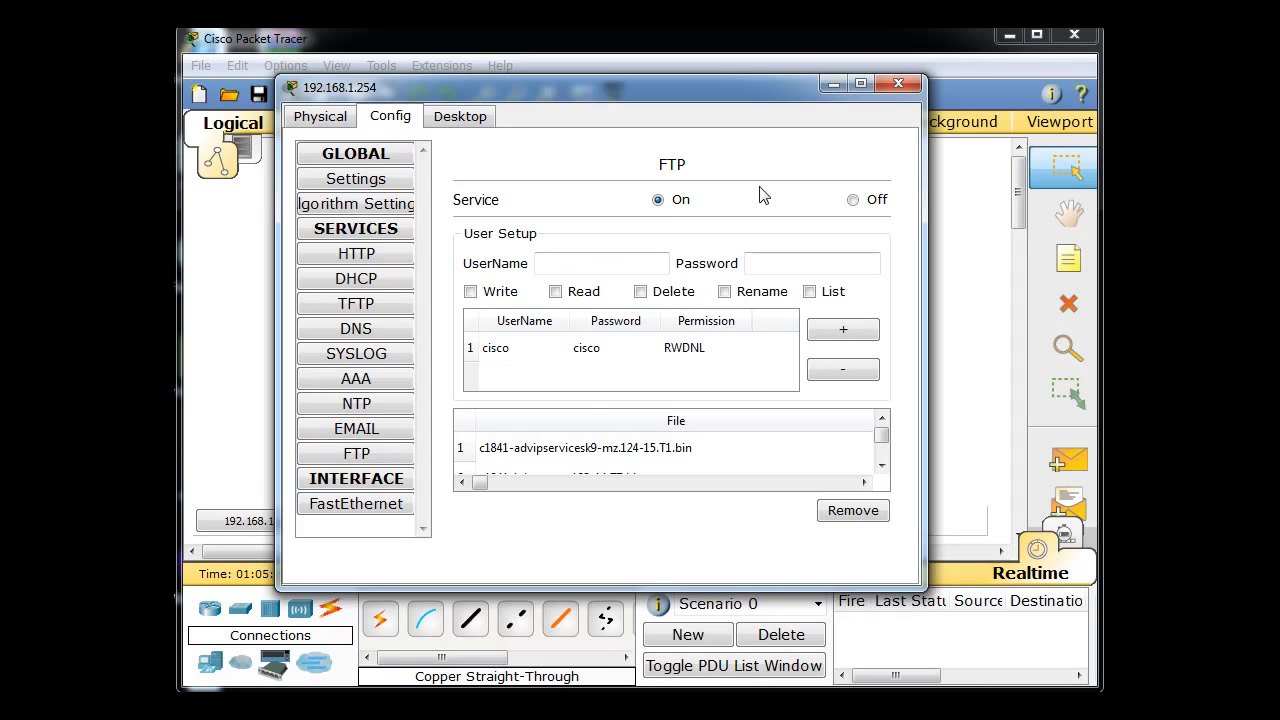
{"action": "left_click", "coordinate": [568, 263]}
{"action": "type", "text": "student"}
{"action": "left_click", "coordinate": [786, 263]}
{"action": "type", "text": "student"}
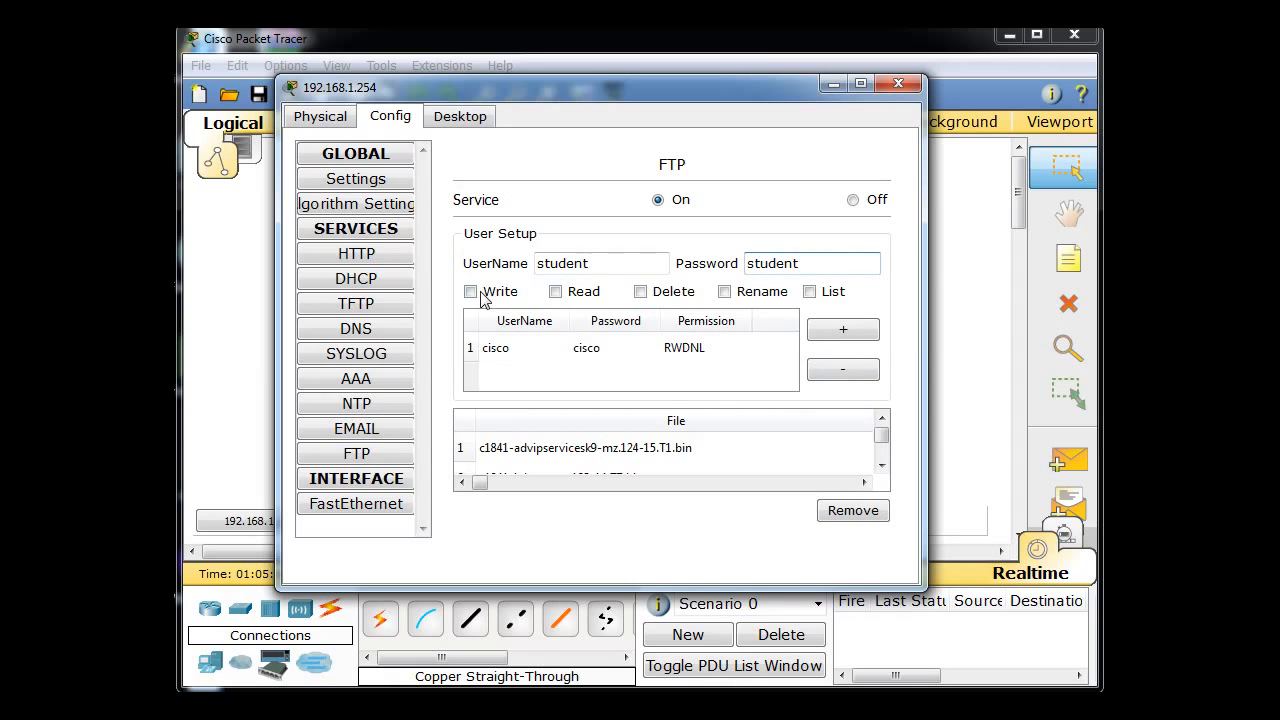
{"action": "left_click", "coordinate": [555, 293]}
{"action": "left_click", "coordinate": [472, 291]}
{"action": "left_click", "coordinate": [842, 333]}
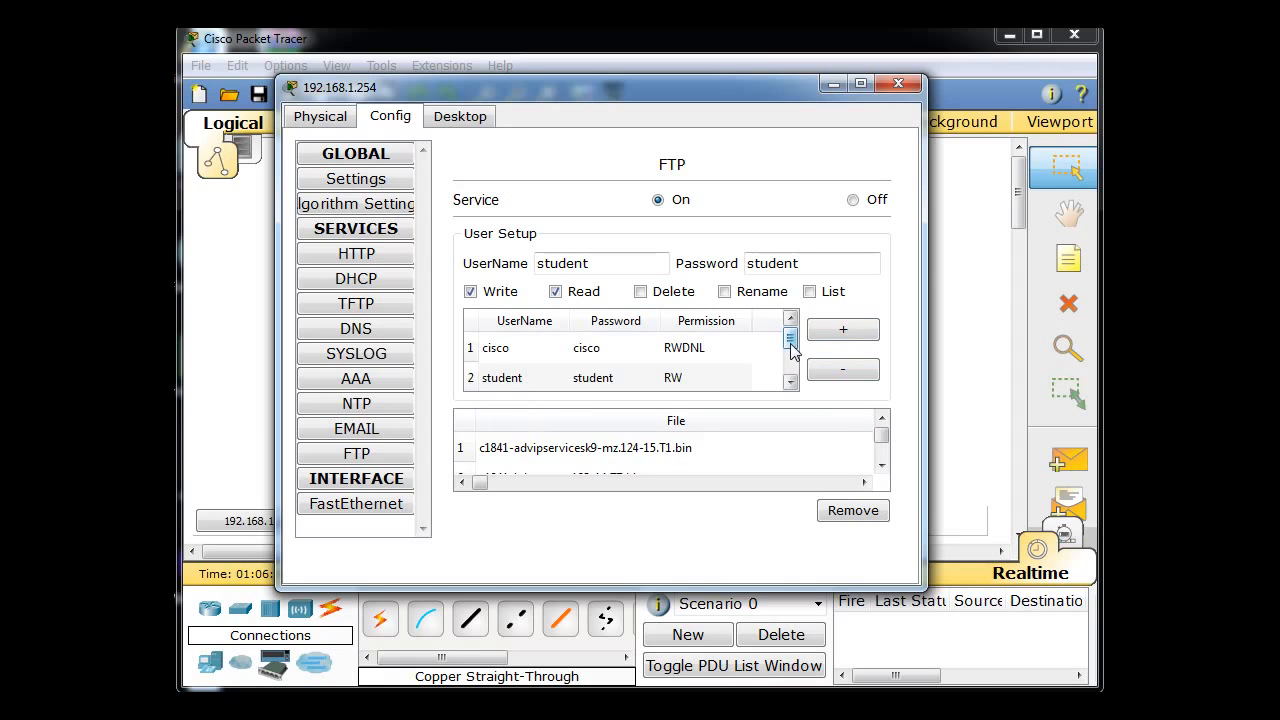
{"action": "left_click", "coordinate": [790, 381]}
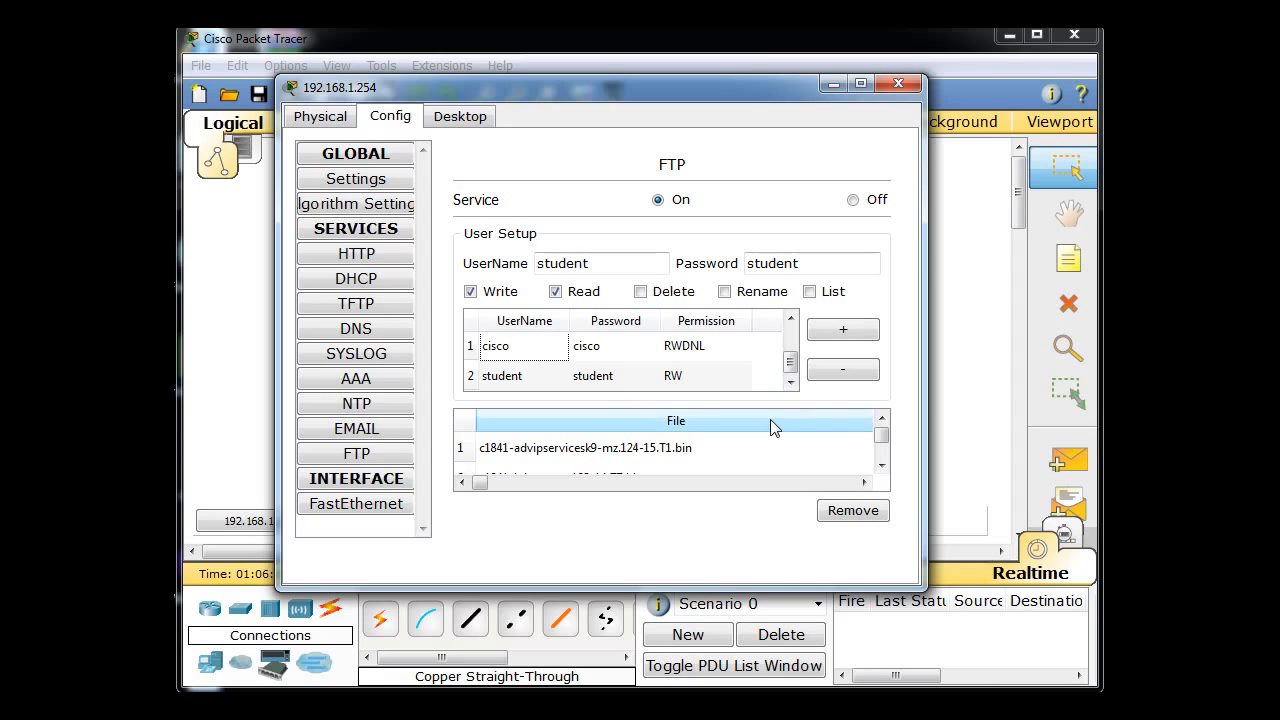
- Check the on/off states of the server's FTP and HTTP services, and close the server's settings
{"action": "left_click", "coordinate": [852, 200]}
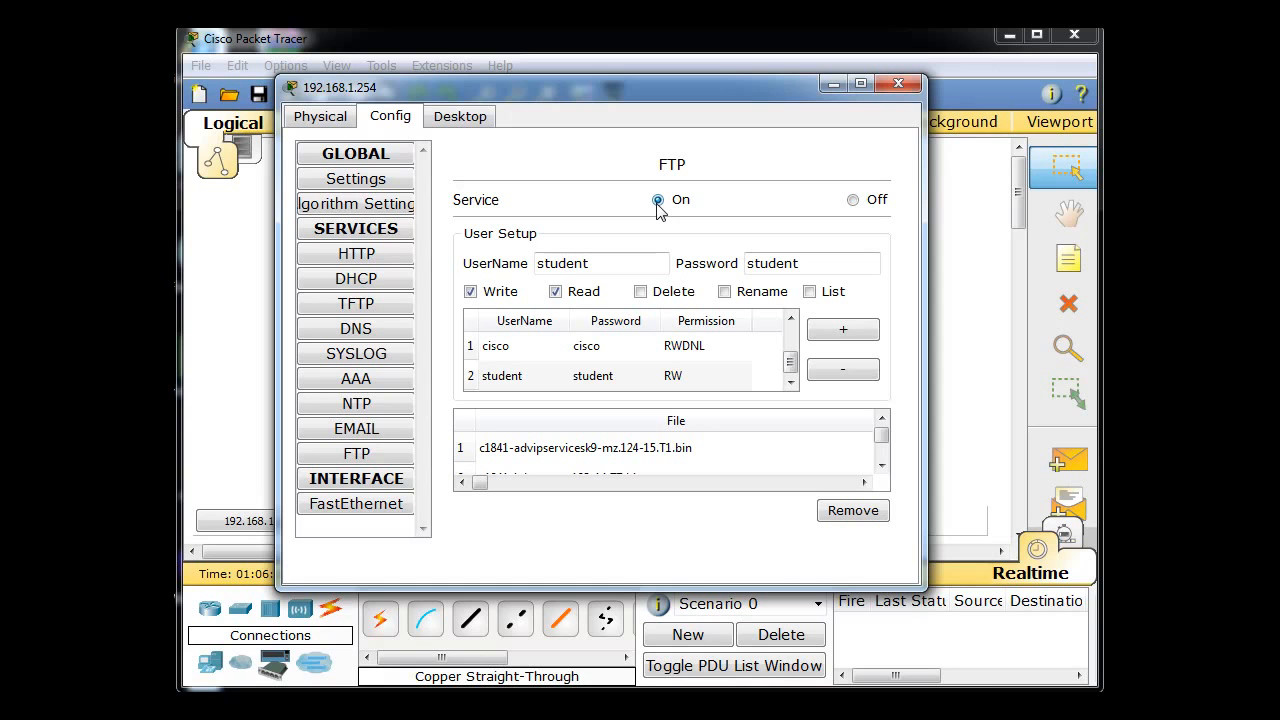
{"action": "left_click", "coordinate": [362, 258]}
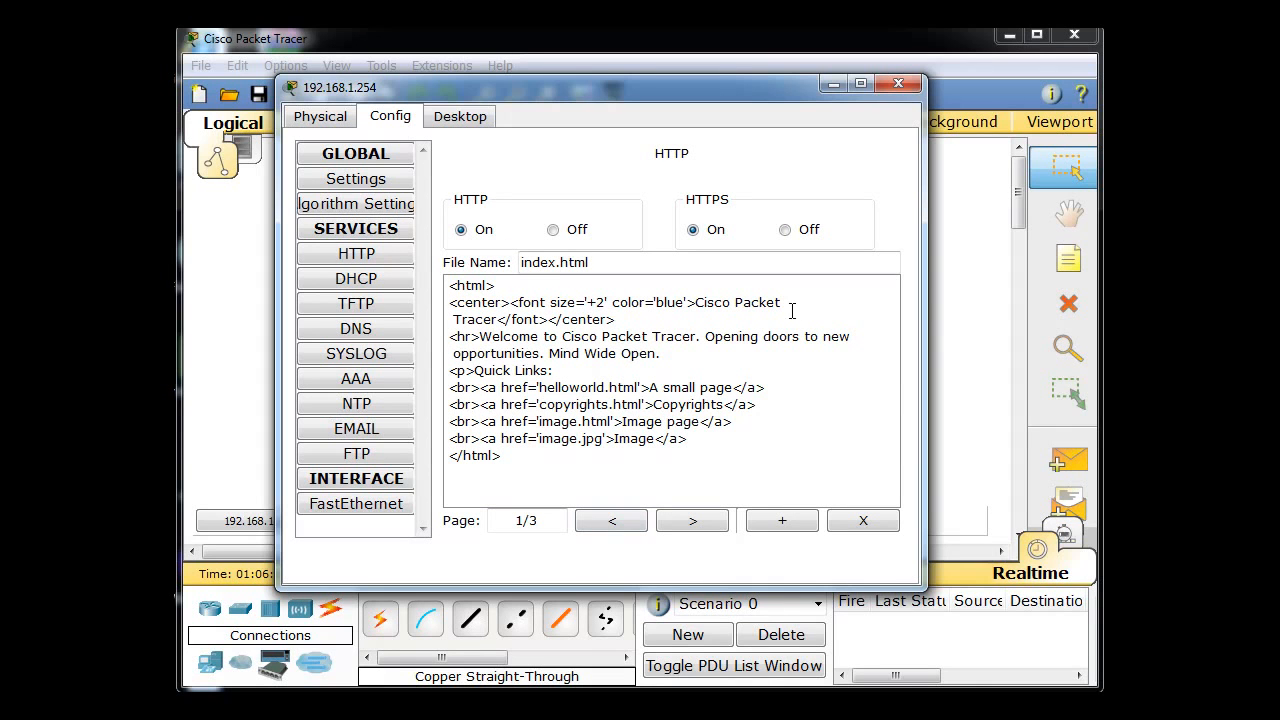
{"action": "left_click", "coordinate": [899, 85]}
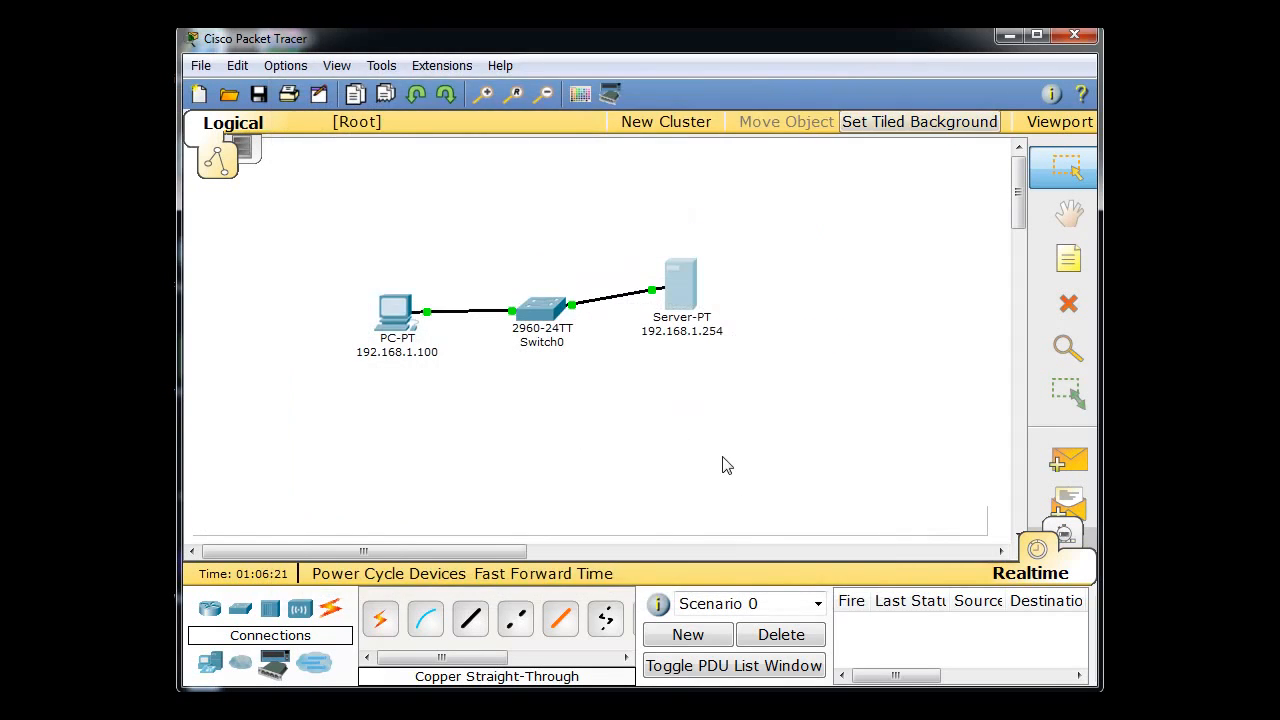
- Load the server's web page at 192.168.1.254 in the PC's web browser, and close the browser
{"action": "left_click", "coordinate": [403, 318]}
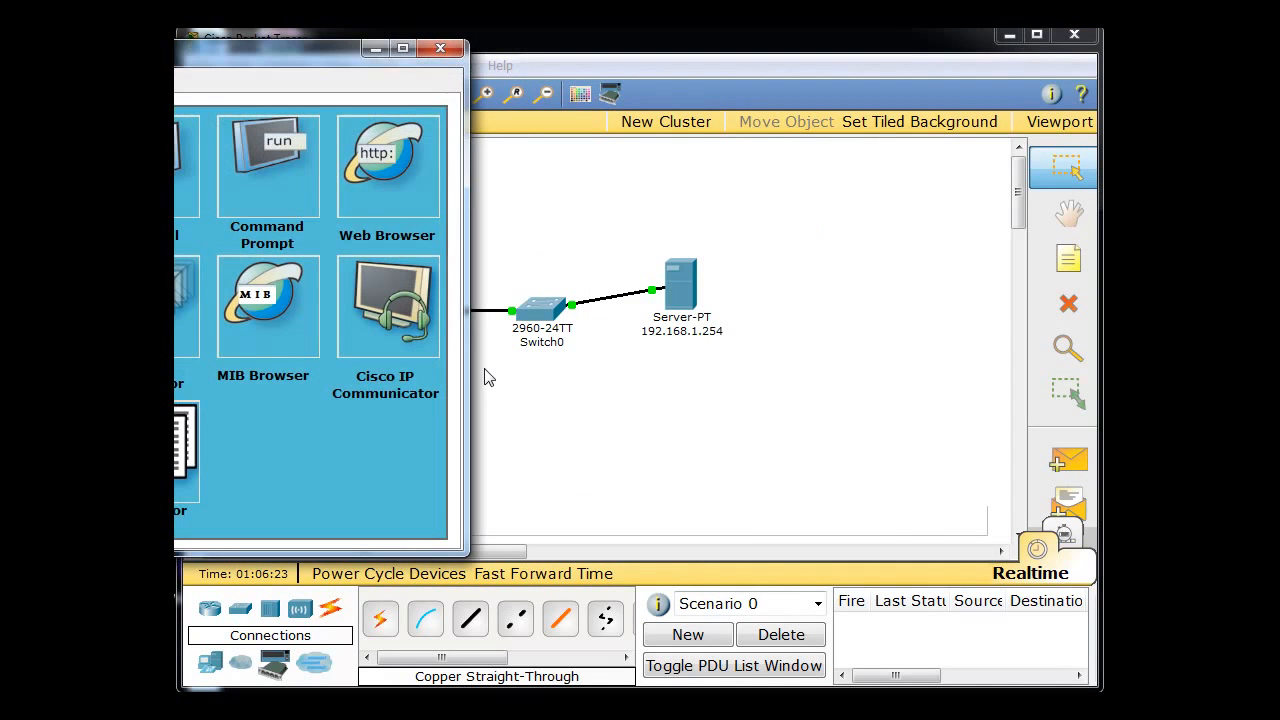
{"action": "left_click_drag", "start_coordinate": [253, 51], "coordinate": [690, 90]}
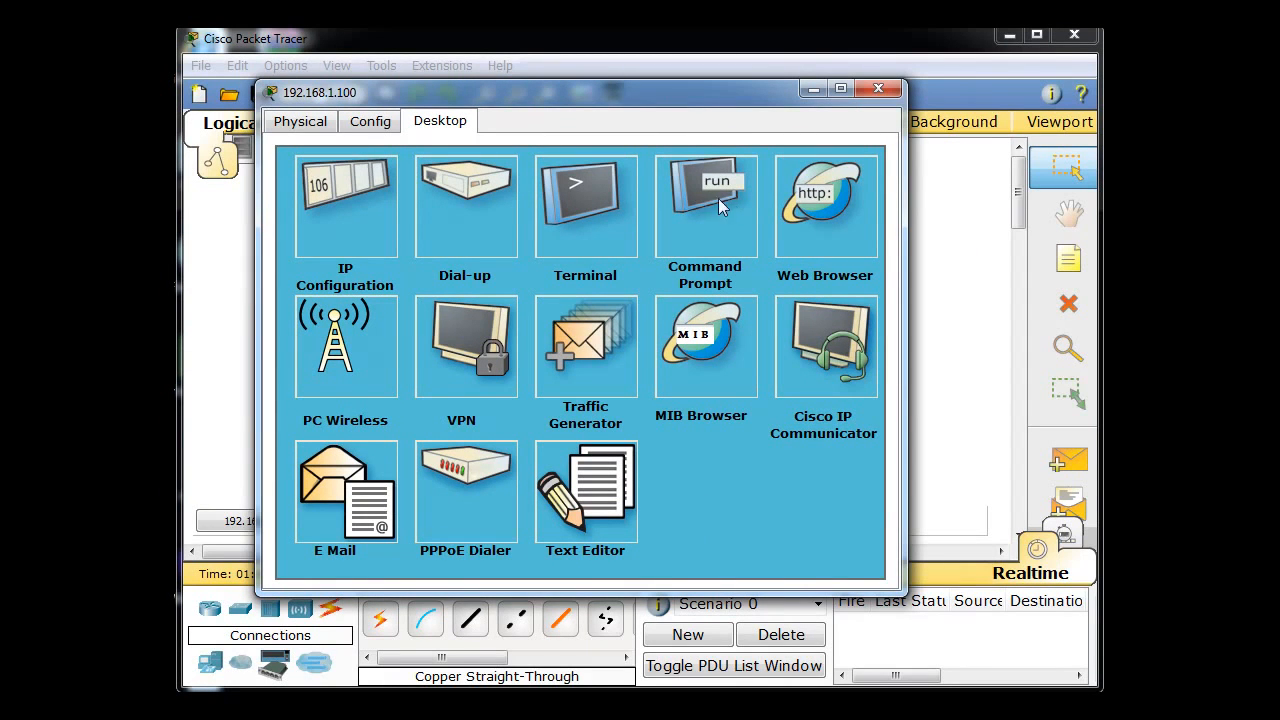
{"action": "left_click", "coordinate": [816, 211]}
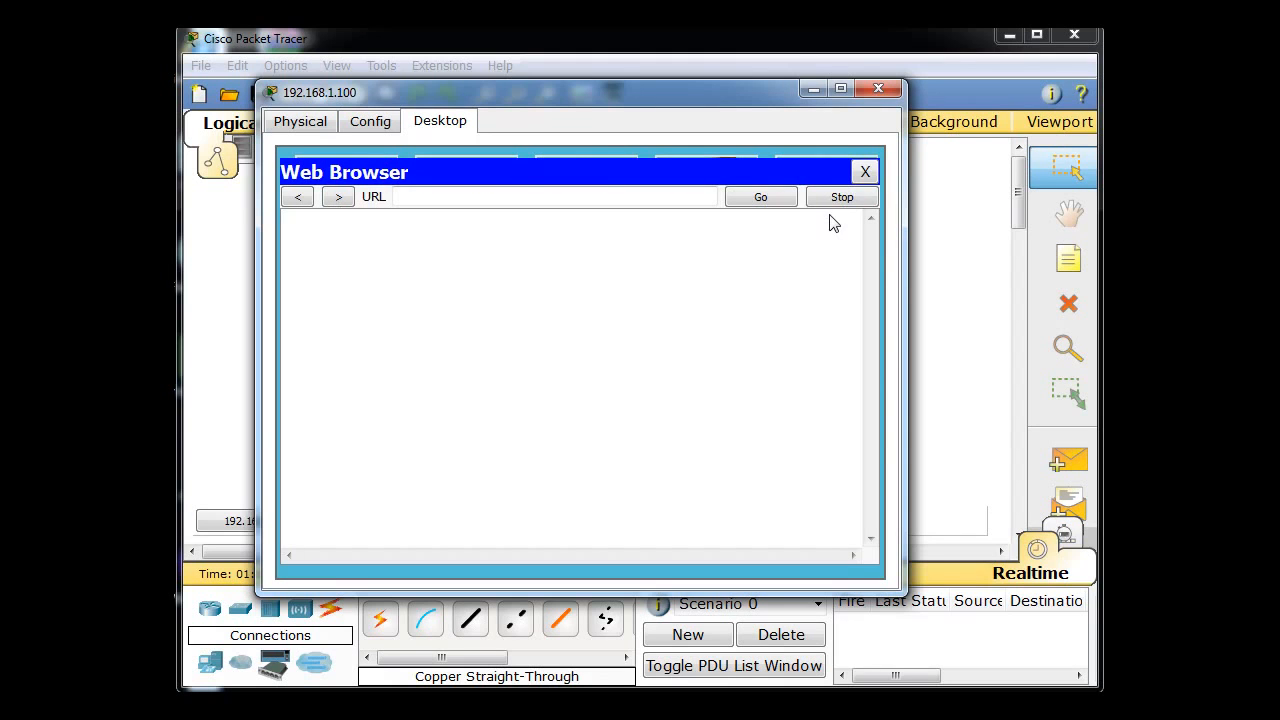
{"action": "mouse_move", "coordinate": [717, 91]}
{"action": "left_mouse_down"}
{"action": "mouse_move", "coordinate": [687, 80]}
{"action": "mouse_move", "coordinate": [732, 95]}
{"action": "left_mouse_up"}
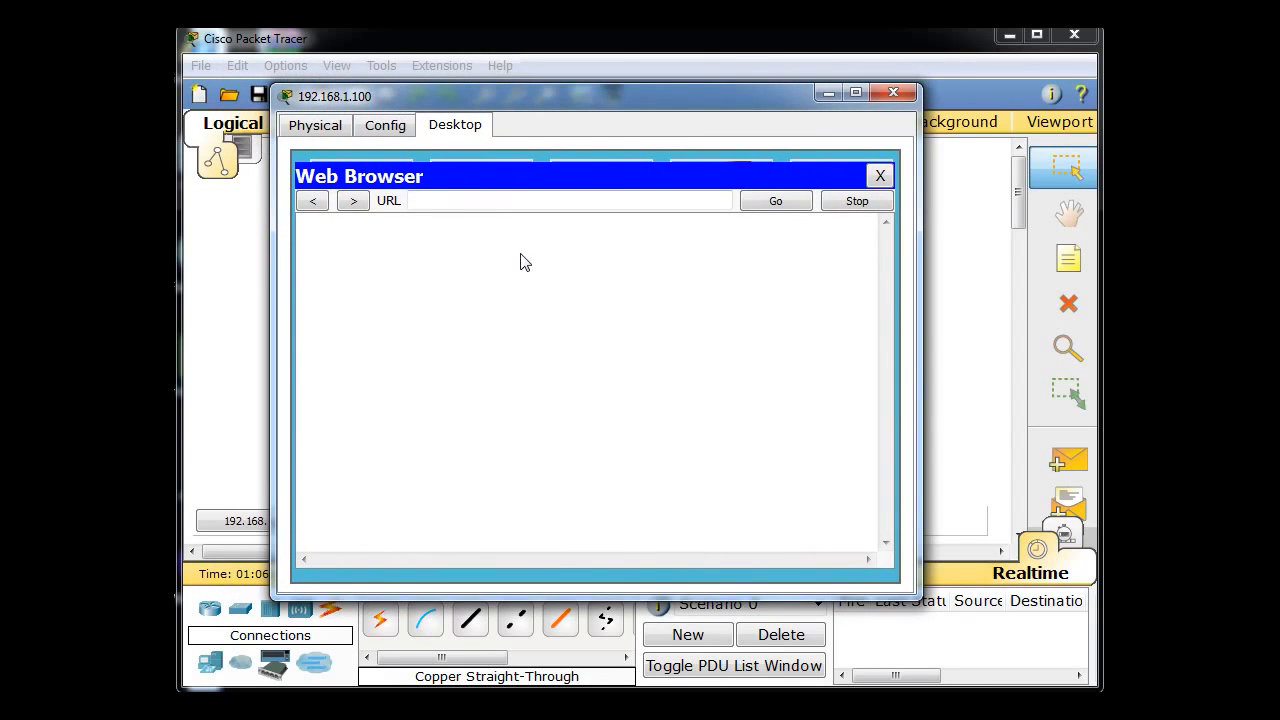
{"action": "left_click", "coordinate": [420, 202]}
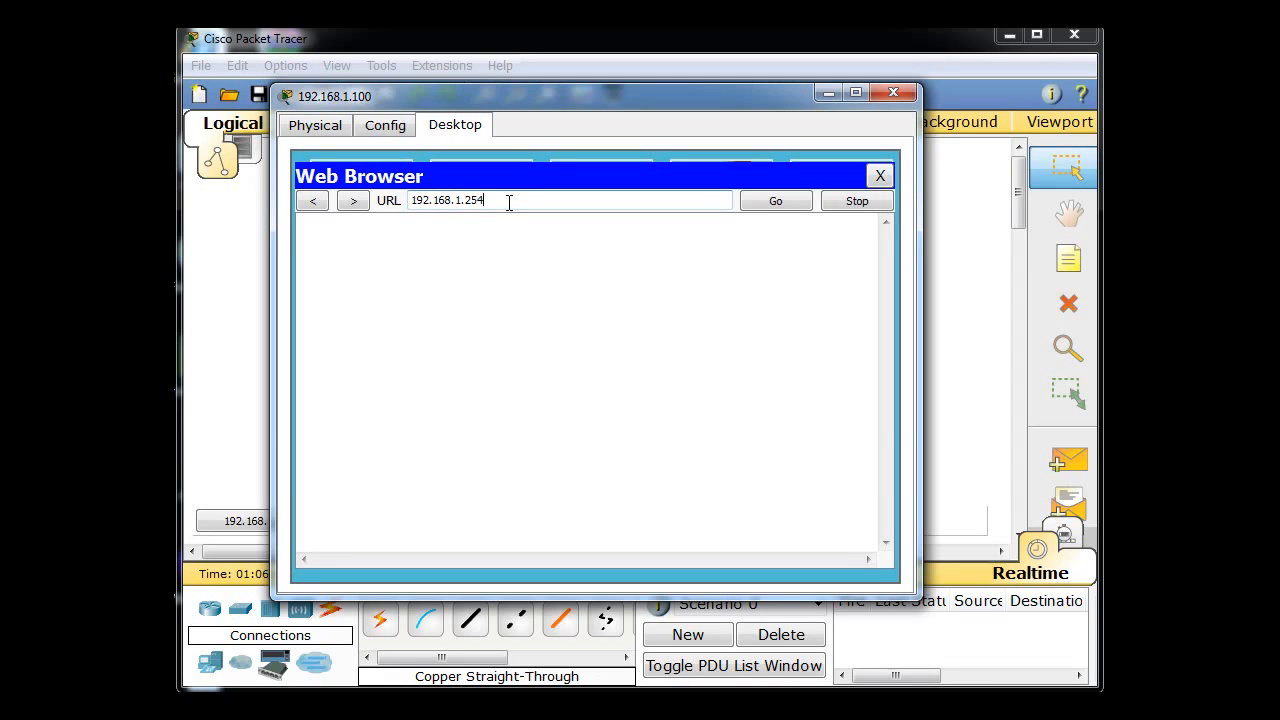
{"action": "left_click", "coordinate": [772, 201]}
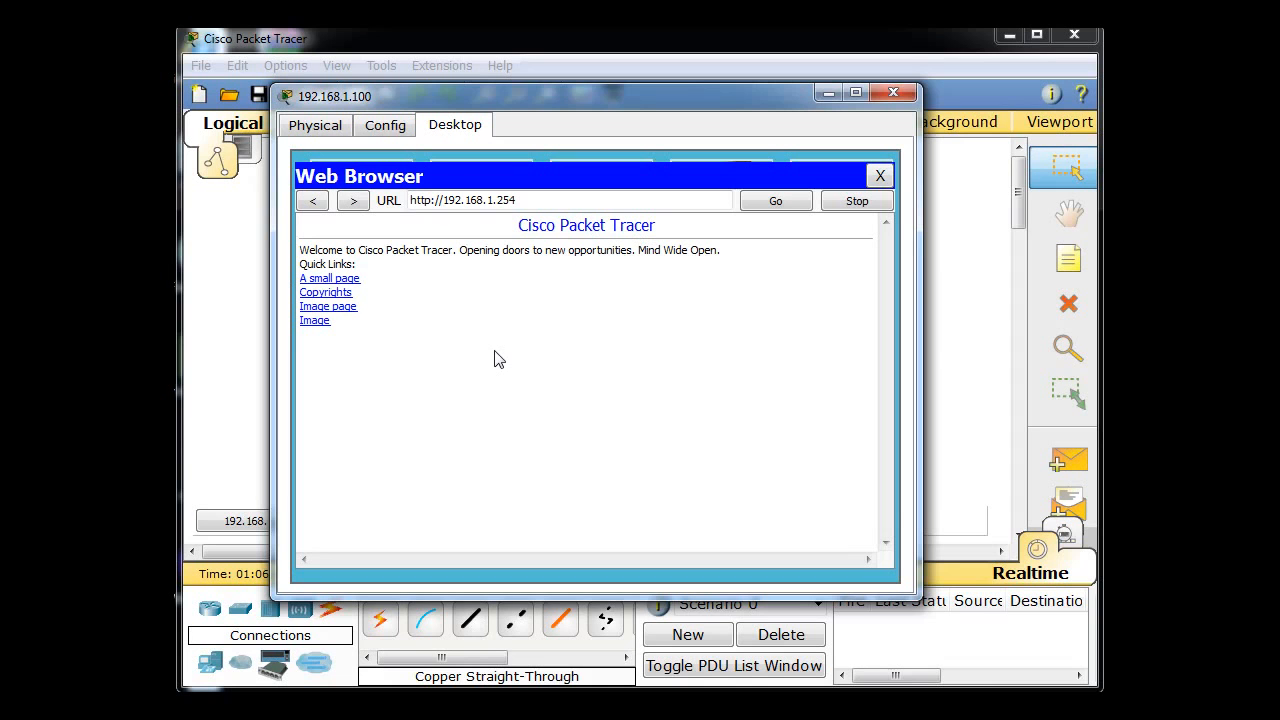
{"action": "left_click", "coordinate": [880, 176]}
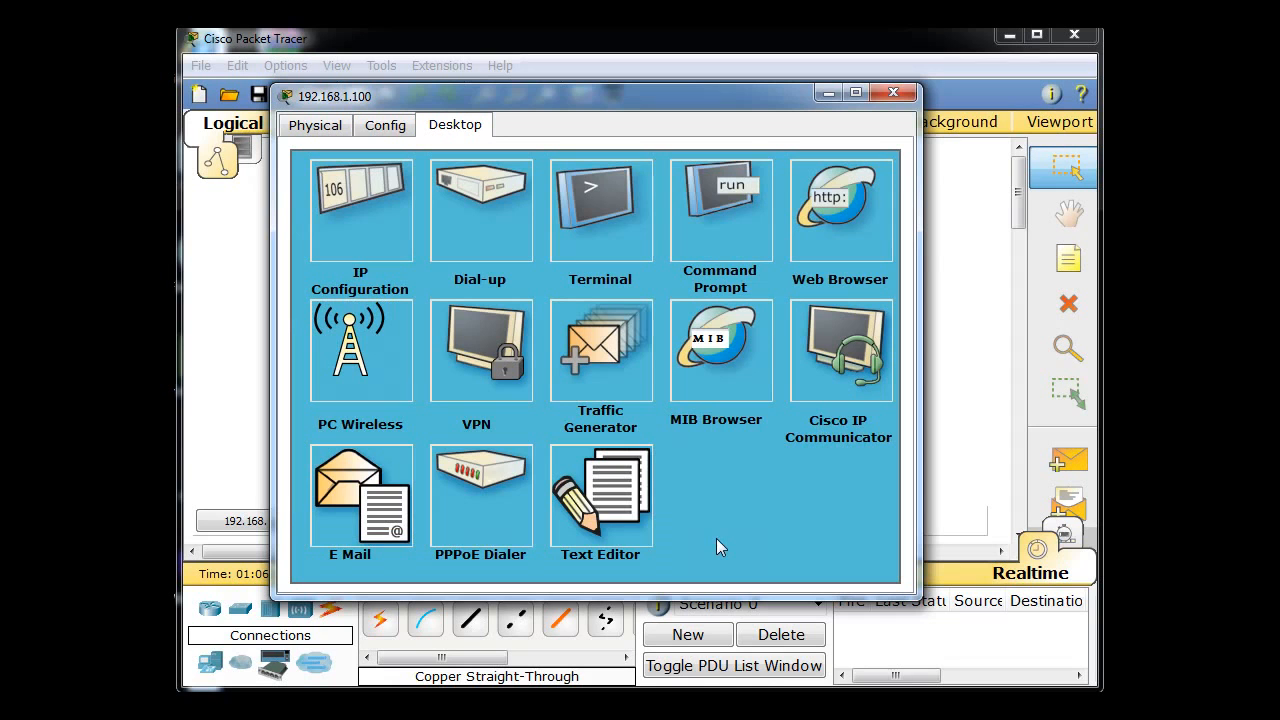
- Connect to 192.168.1.254 with ftp from the PC's command prompt and log in as student with the account password
{"action": "left_click", "coordinate": [722, 199]}
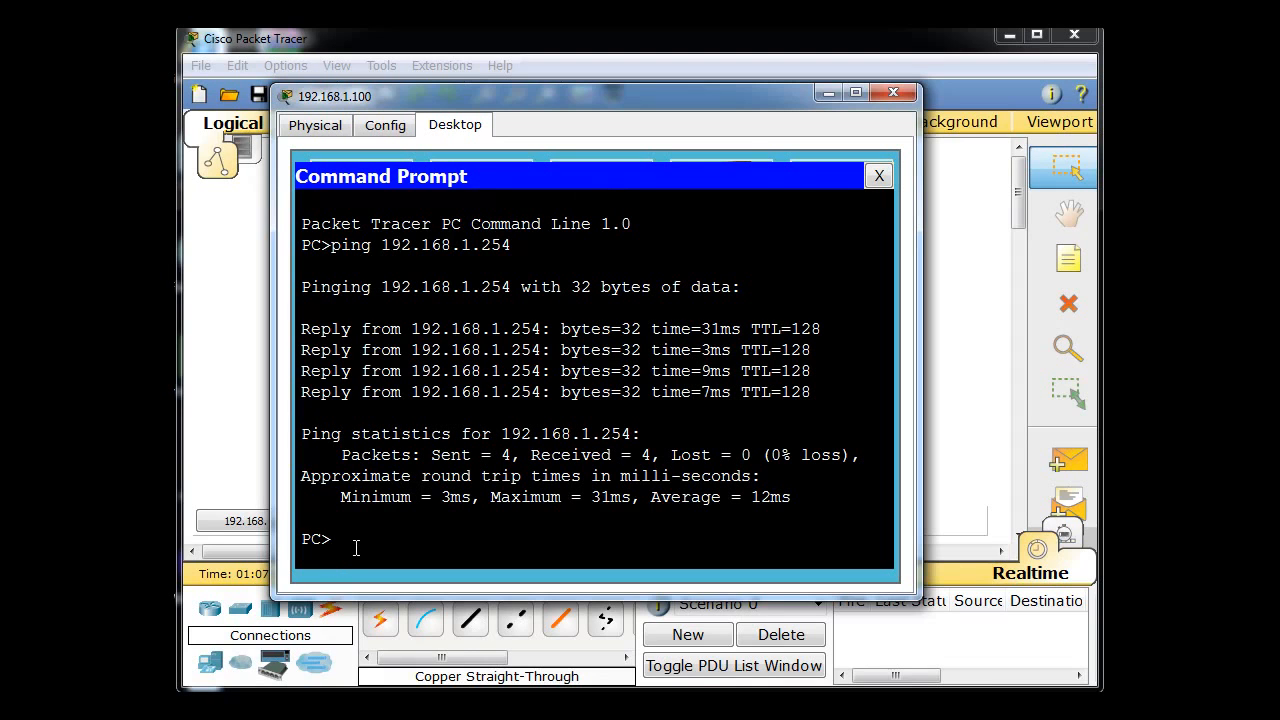
{"action": "type", "text": "ftp 192.168.1.254"}
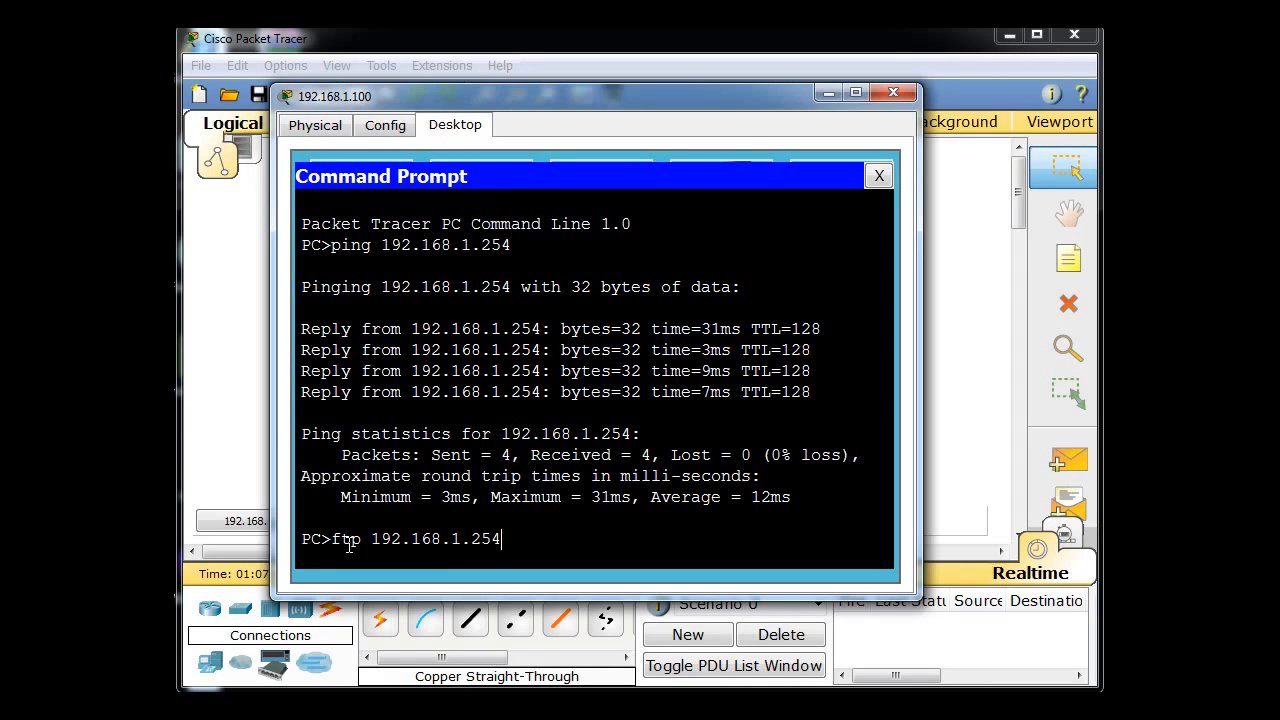
{"action": "key", "text": "Return"}
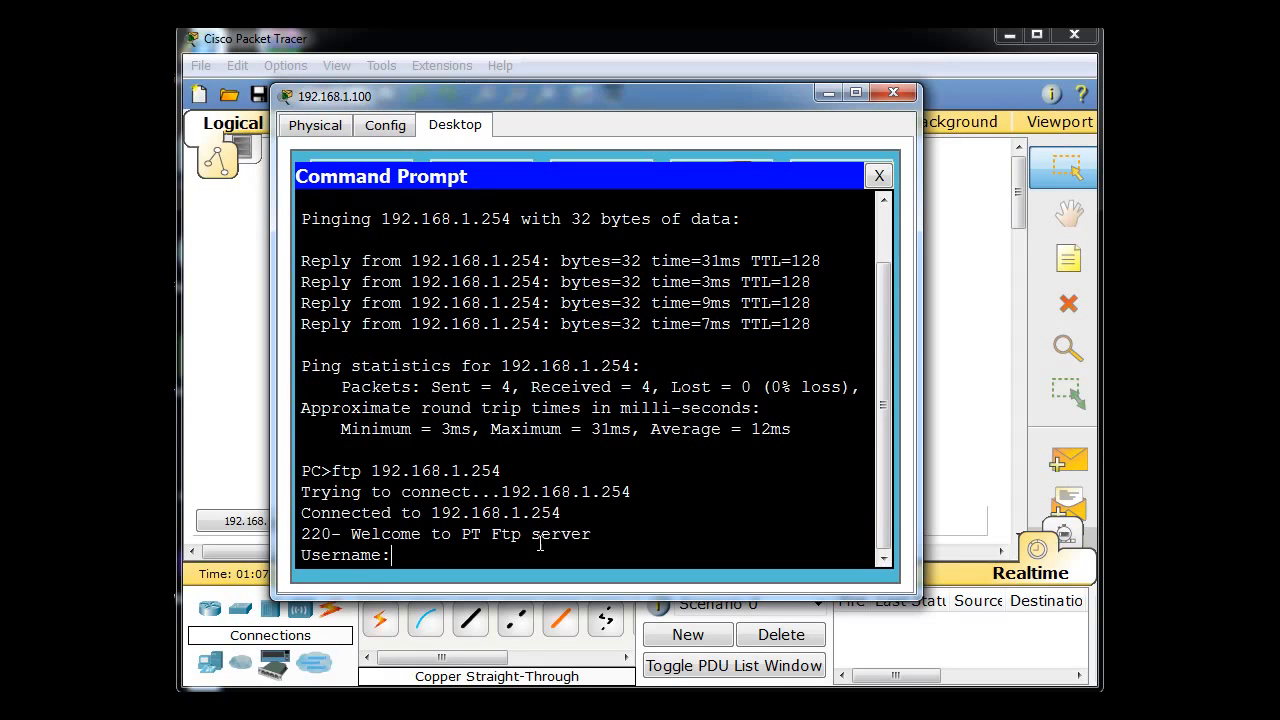
{"action": "type", "text": "student"}
{"action": "key", "text": "Return"}
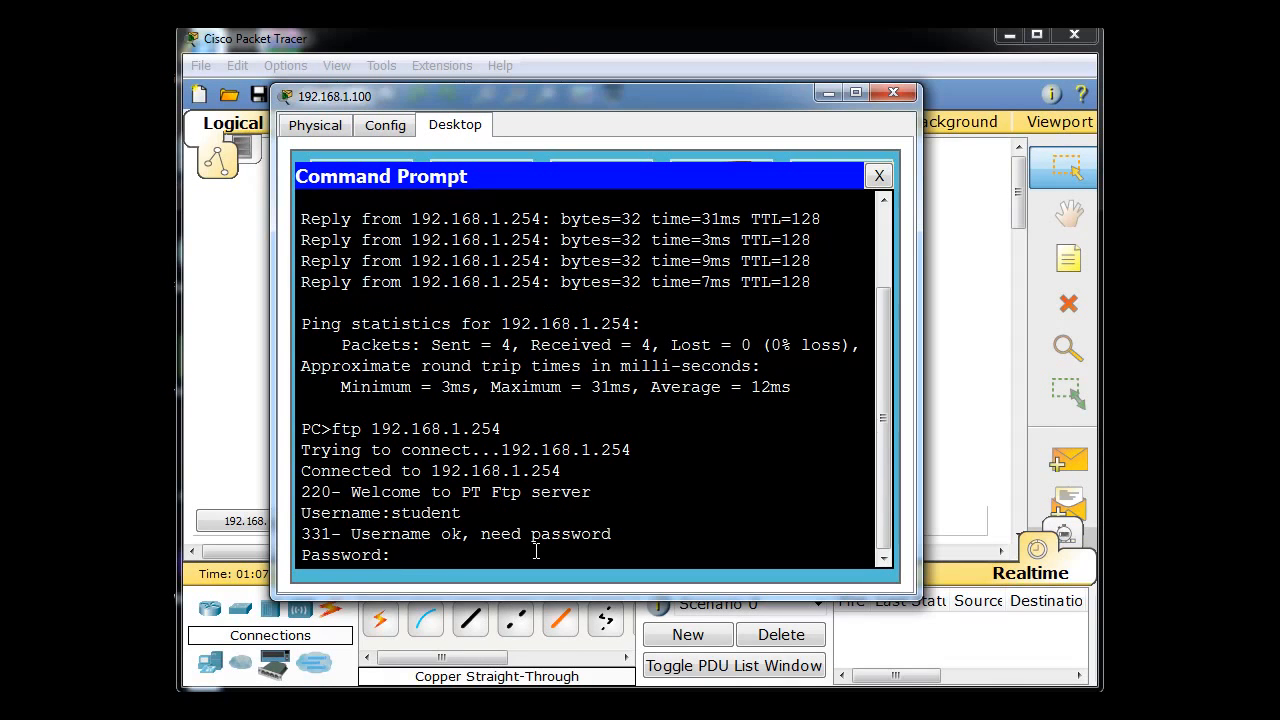
{"action": "key", "text": "Return"}
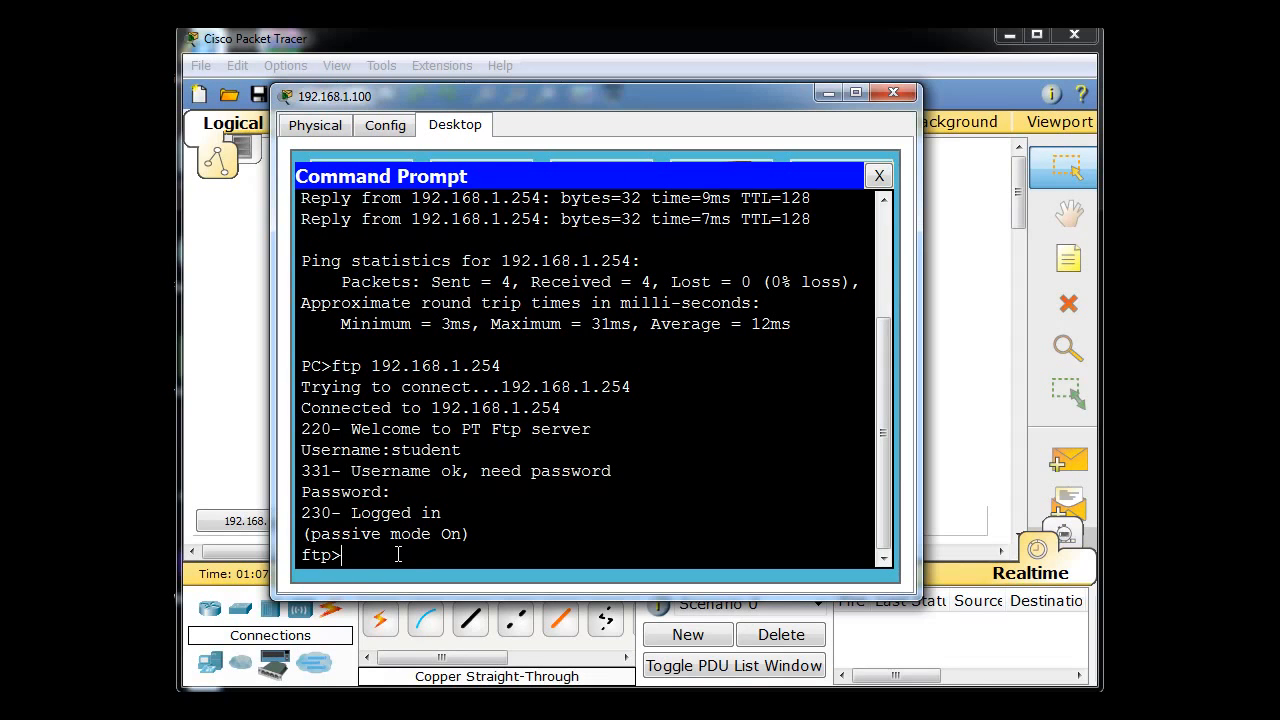
- Try to leave the FTP session on the PC with the exit and bye commands
{"action": "type", "text": "exit"}
{"action": "key", "text": "Return"}
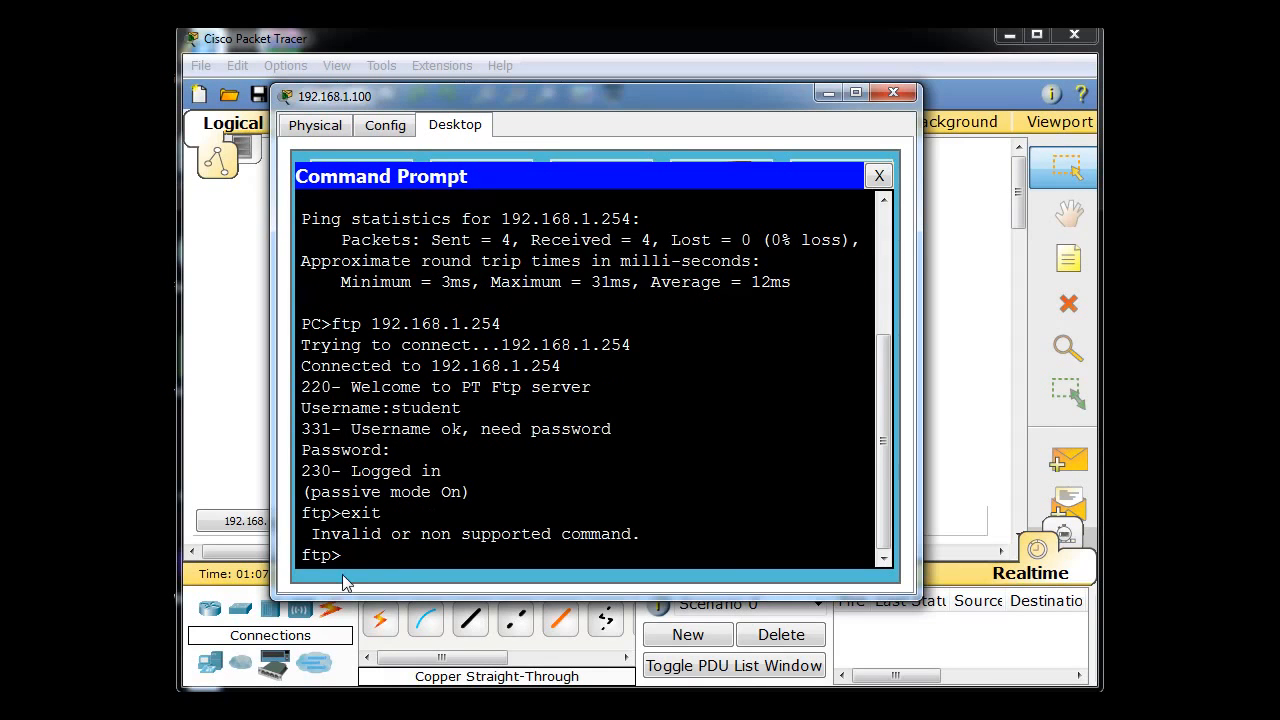
{"action": "type", "text": "bye"}
{"action": "key", "text": "Return"}
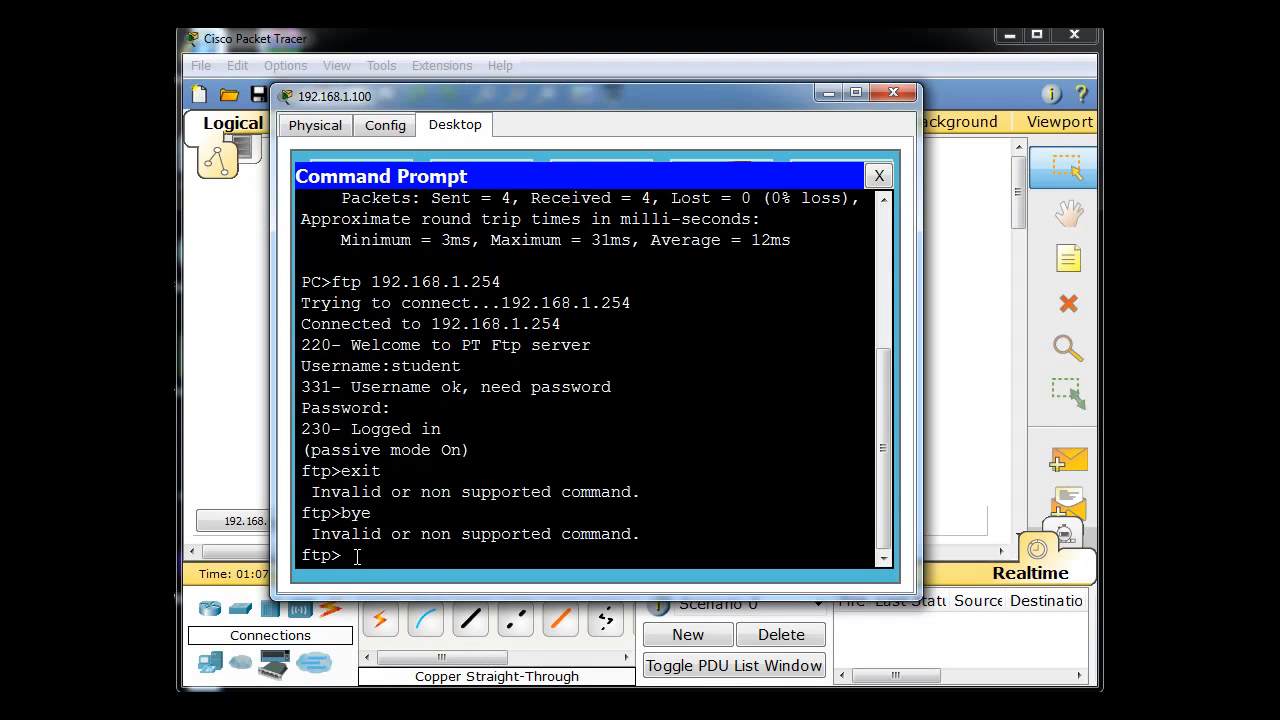
- End the FTP session with the quit command, and close the PC's command prompt and its device window
{"action": "type", "text": "quit"}
{"action": "key", "text": "Return"}
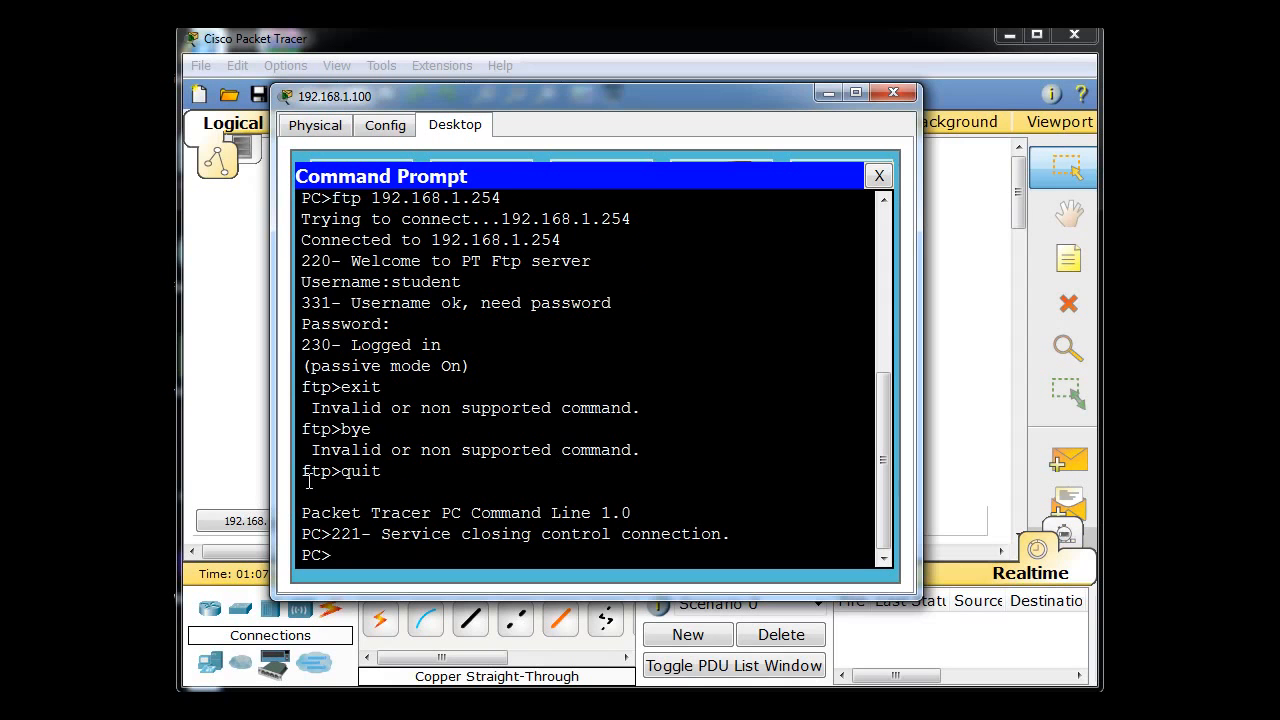
{"action": "left_click", "coordinate": [879, 176]}
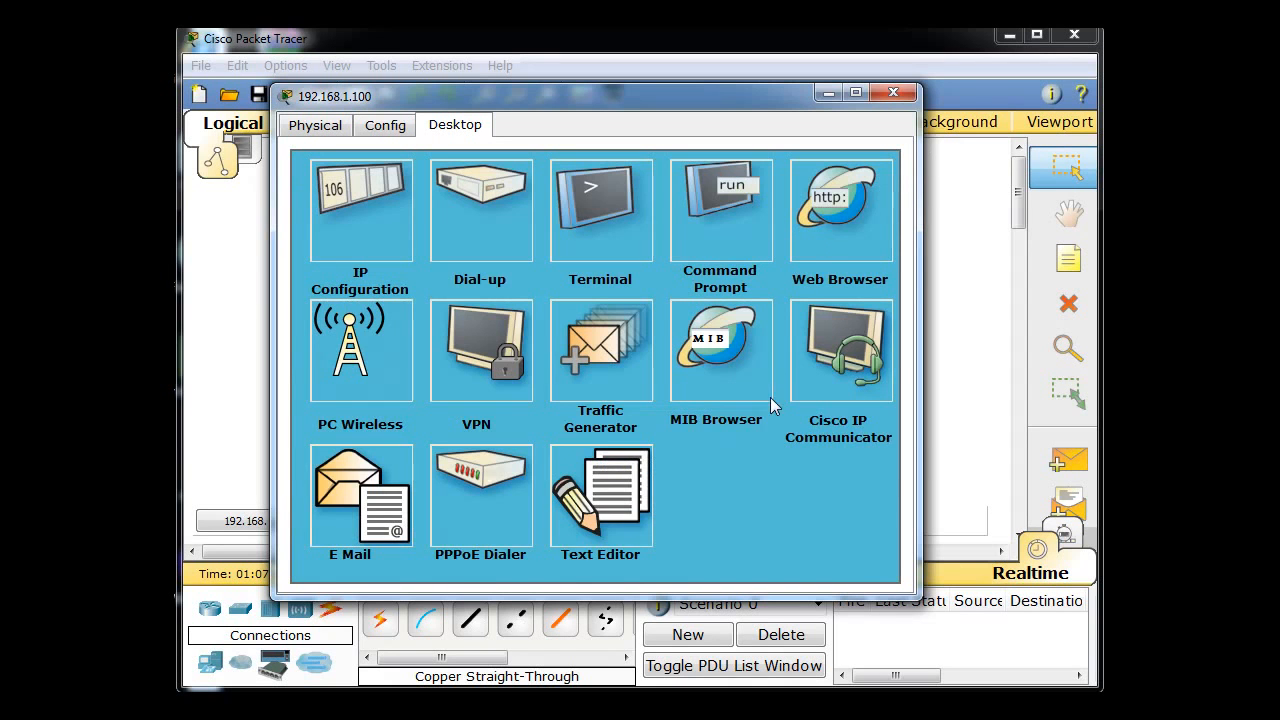
{"action": "left_click", "coordinate": [893, 93]}
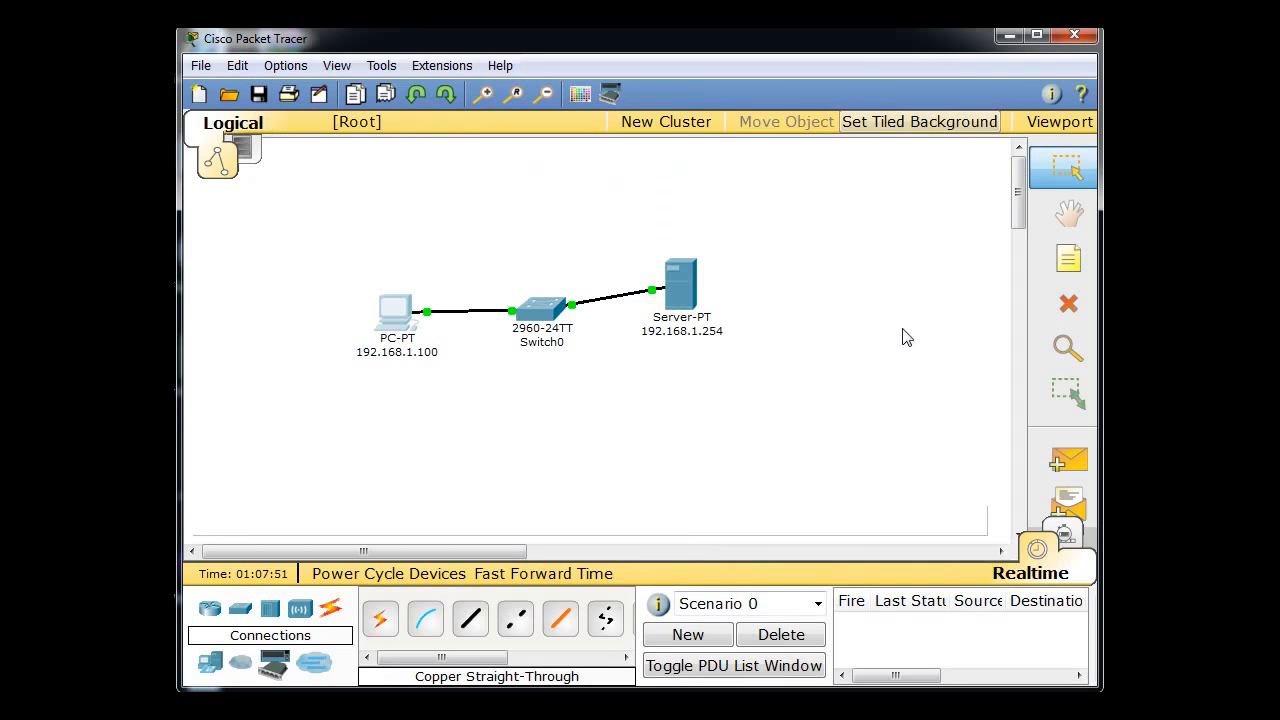
- Switch the network workspace from Realtime to Simulation mode
{"action": "left_click", "coordinate": [1066, 533]}
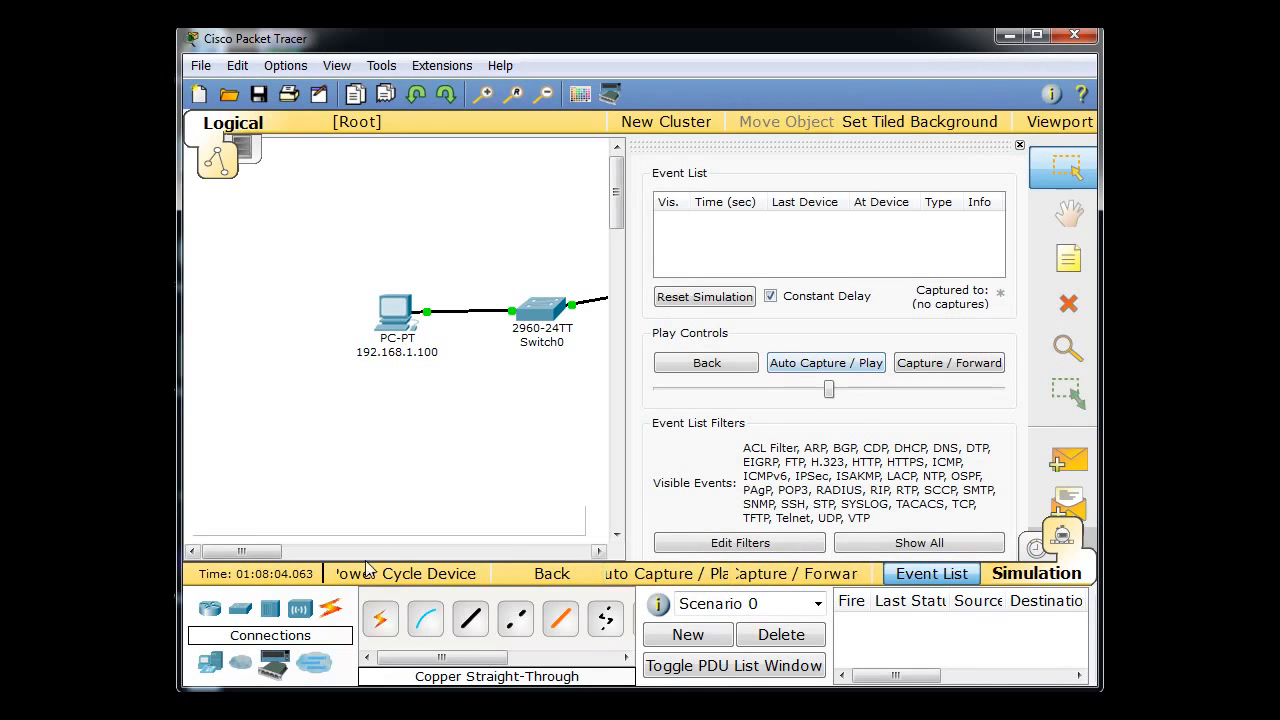
{"action": "left_click_drag", "start_coordinate": [271, 552], "coordinate": [297, 557]}
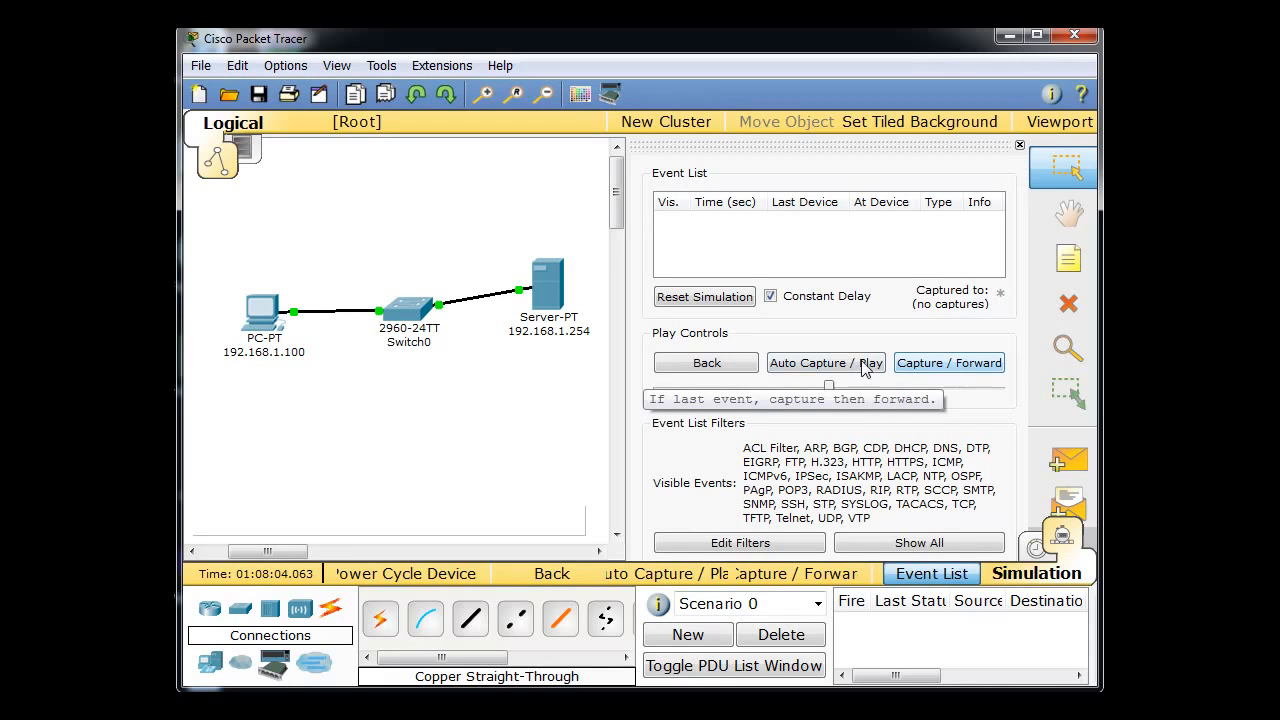
{"action": "left_click", "coordinate": [830, 366]}
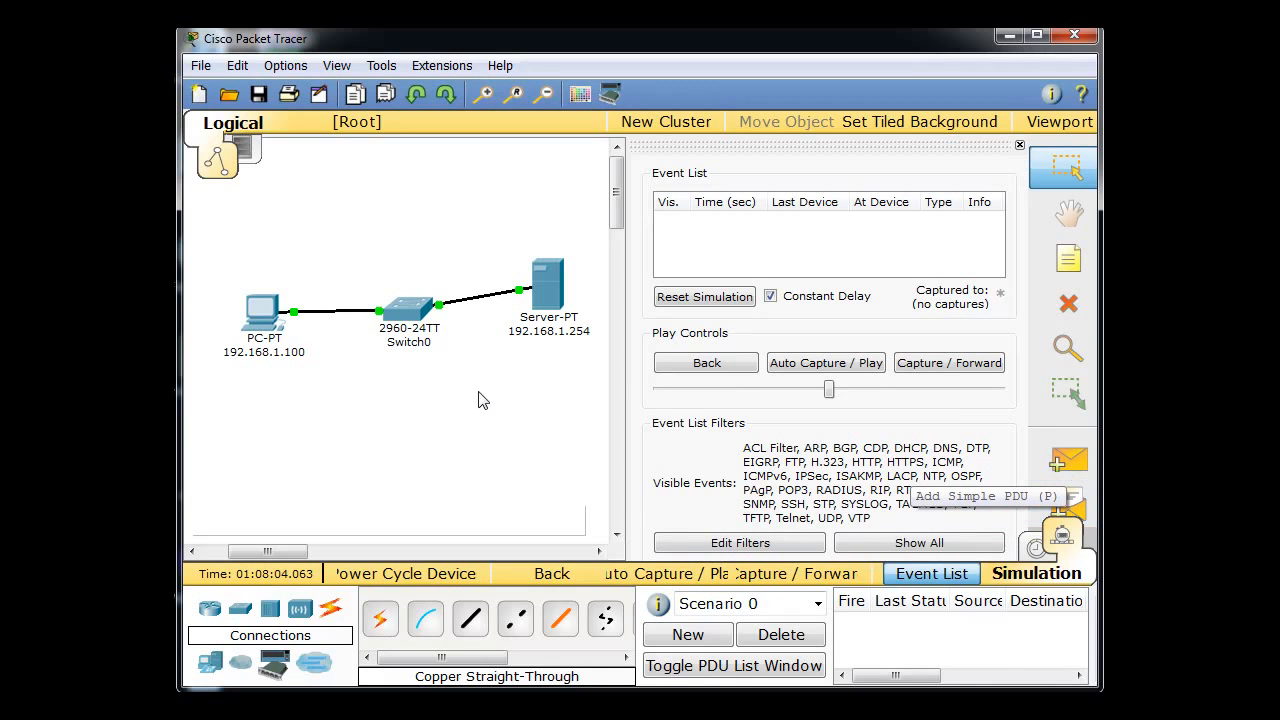
{"action": "mouse_move", "coordinate": [283, 357]}
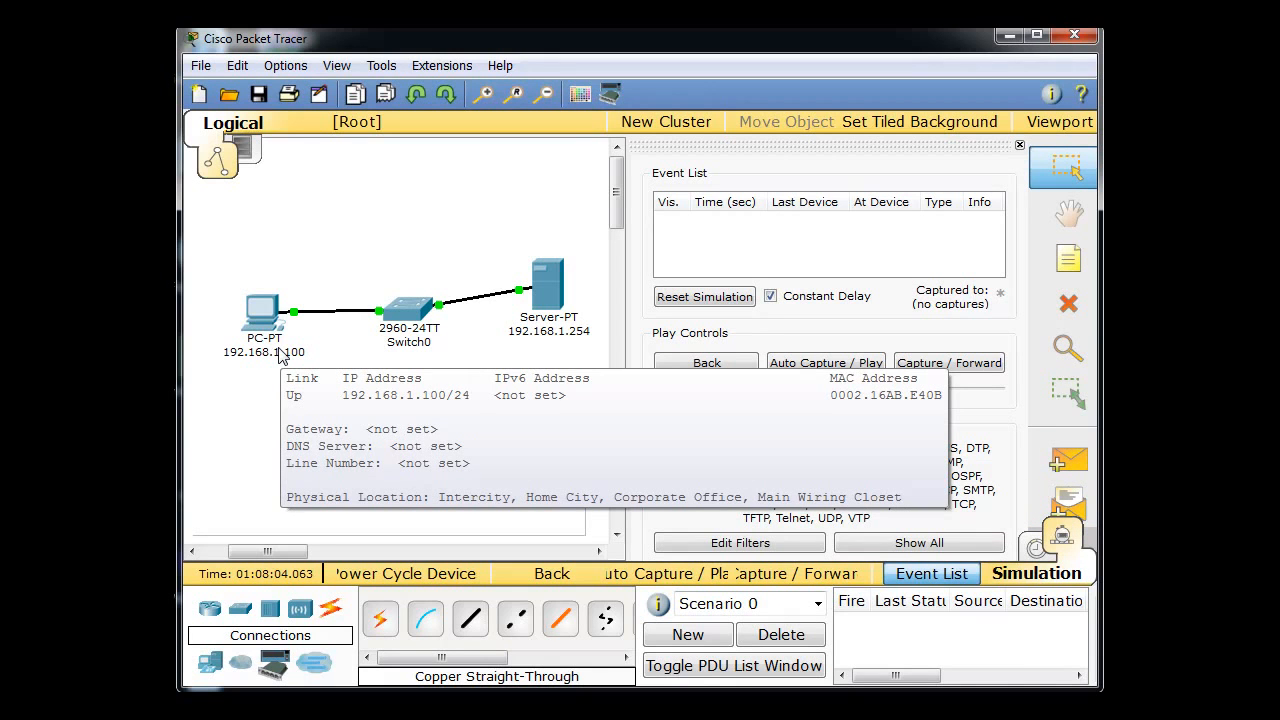